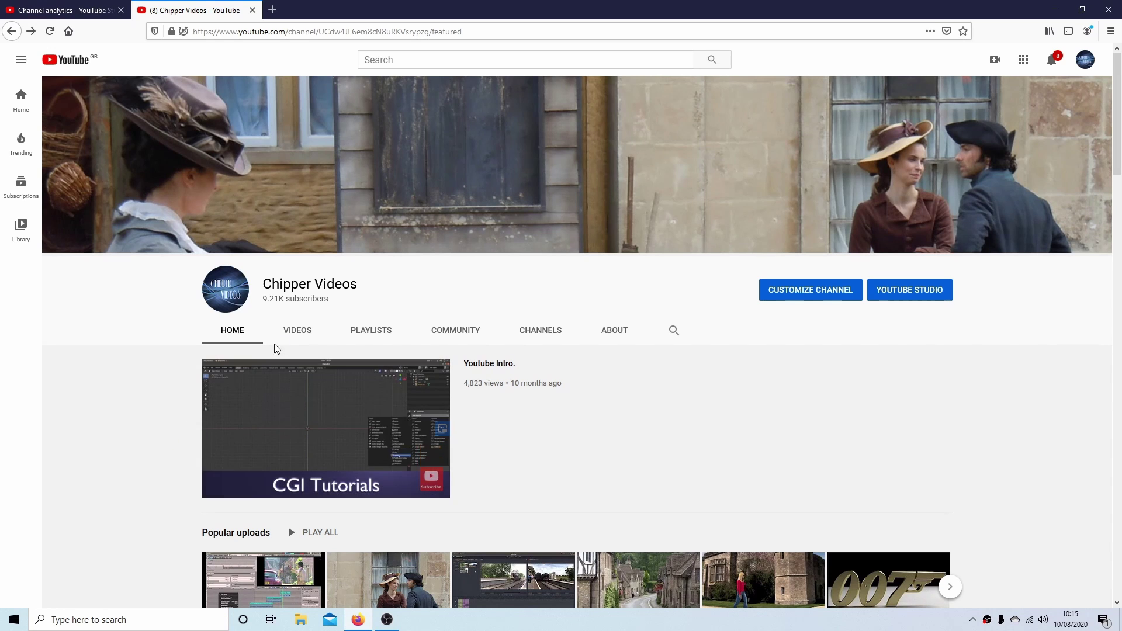
# Show the channel's PLAYLISTS tab and scroll down to reveal more playlist rows.
pyautogui.click(370, 330)
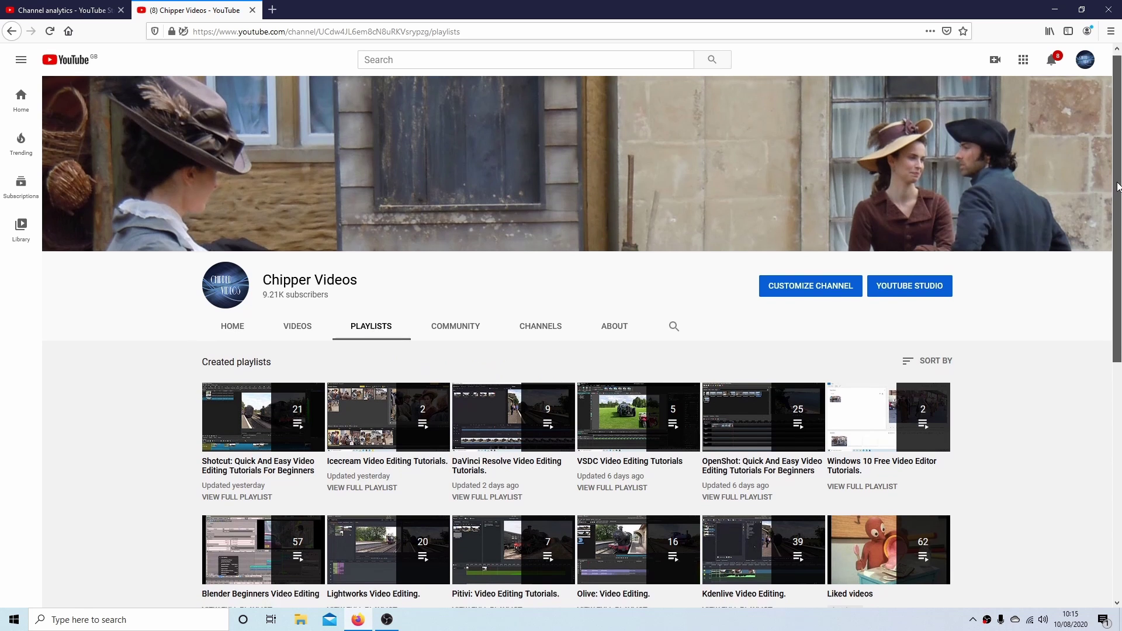
pyautogui.moveTo(1118, 186); pyautogui.dragTo(1120, 428)
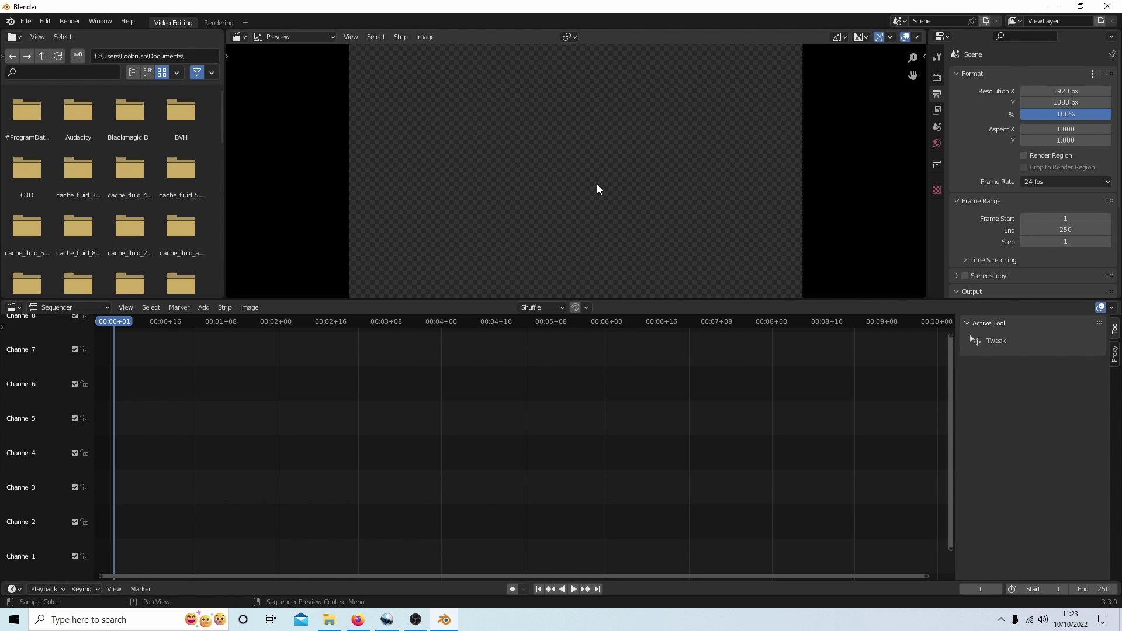
# Set the output resolution to 1080 × 1920, correcting a mistyped 1020 height.
pyautogui.click(1095, 75)
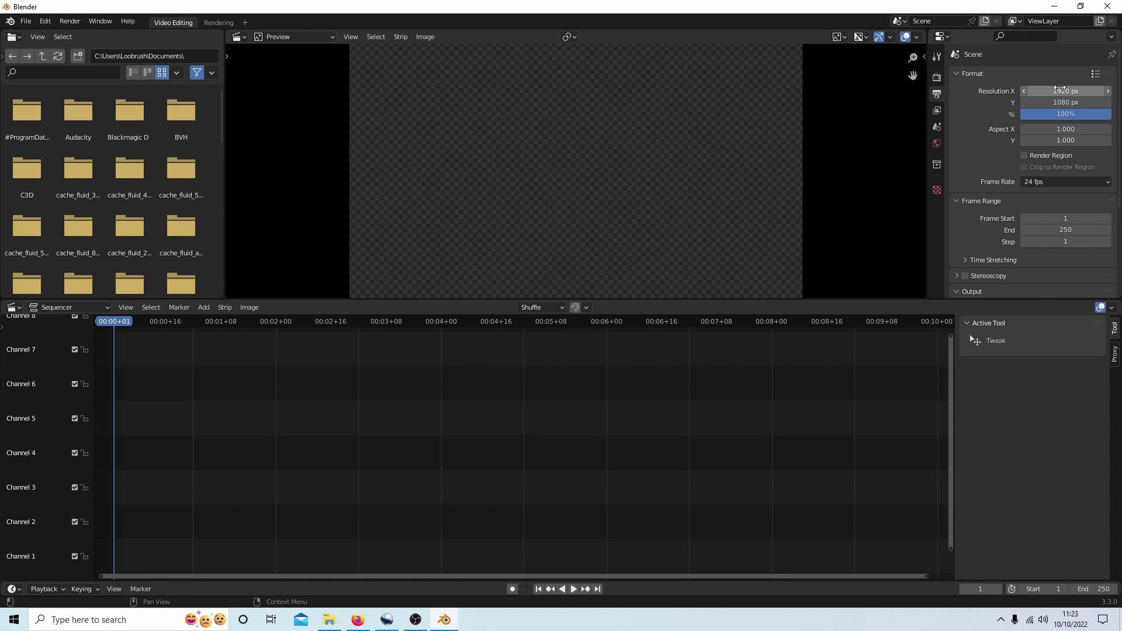
pyautogui.click(1065, 91)
pyautogui.write('1080')
pyautogui.press('Return')
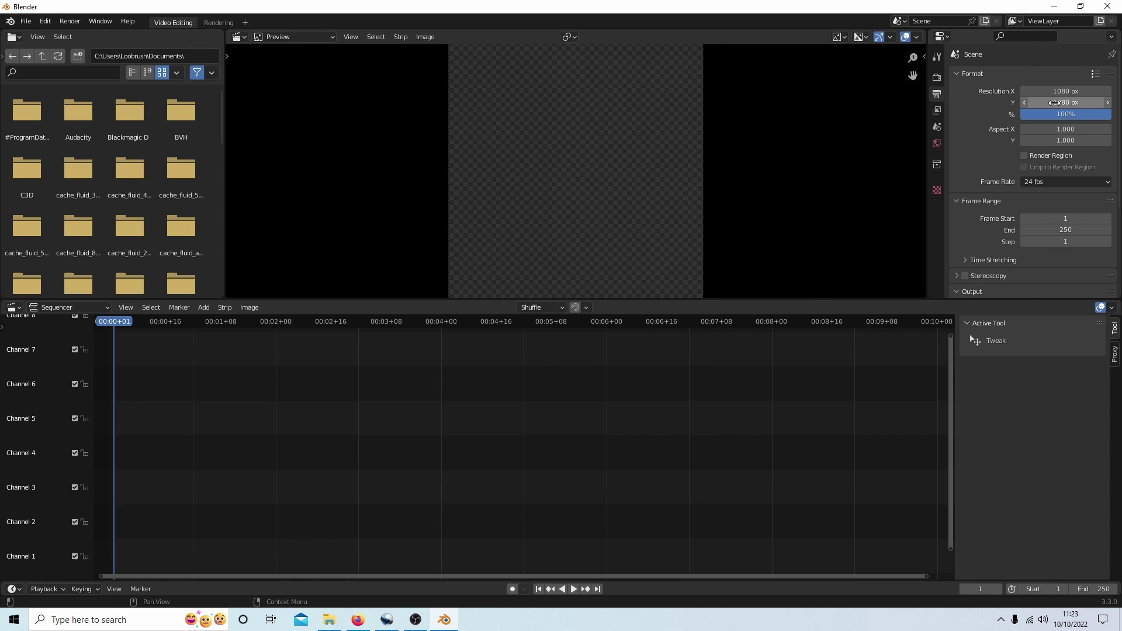
pyautogui.doubleClick(1055, 102)
pyautogui.write('10')
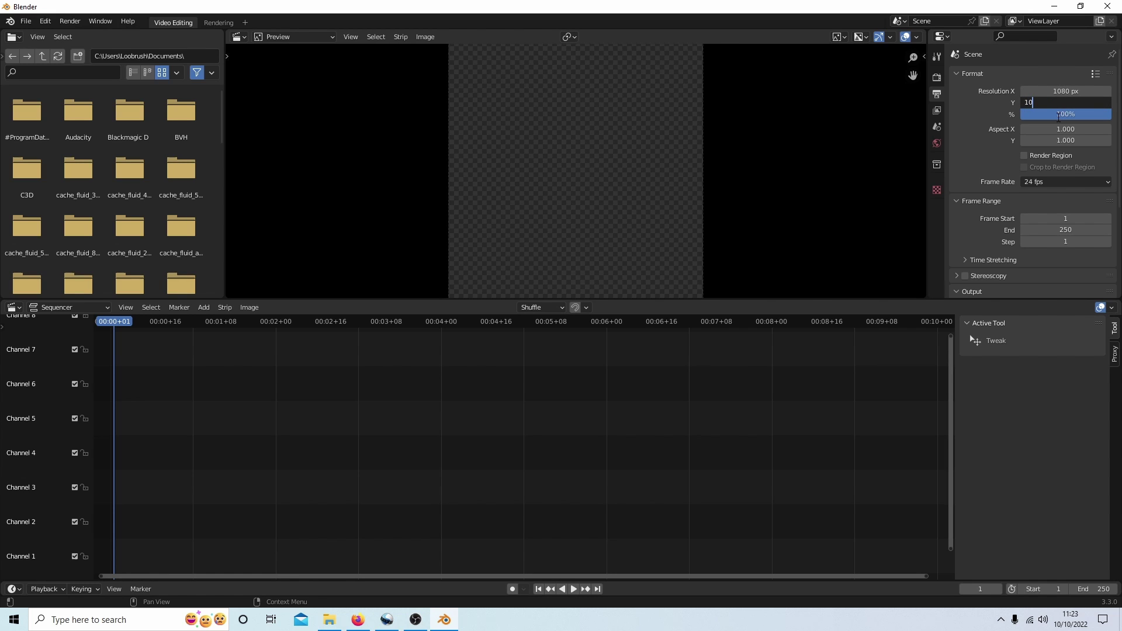
pyautogui.write('20')
pyautogui.press('Return')
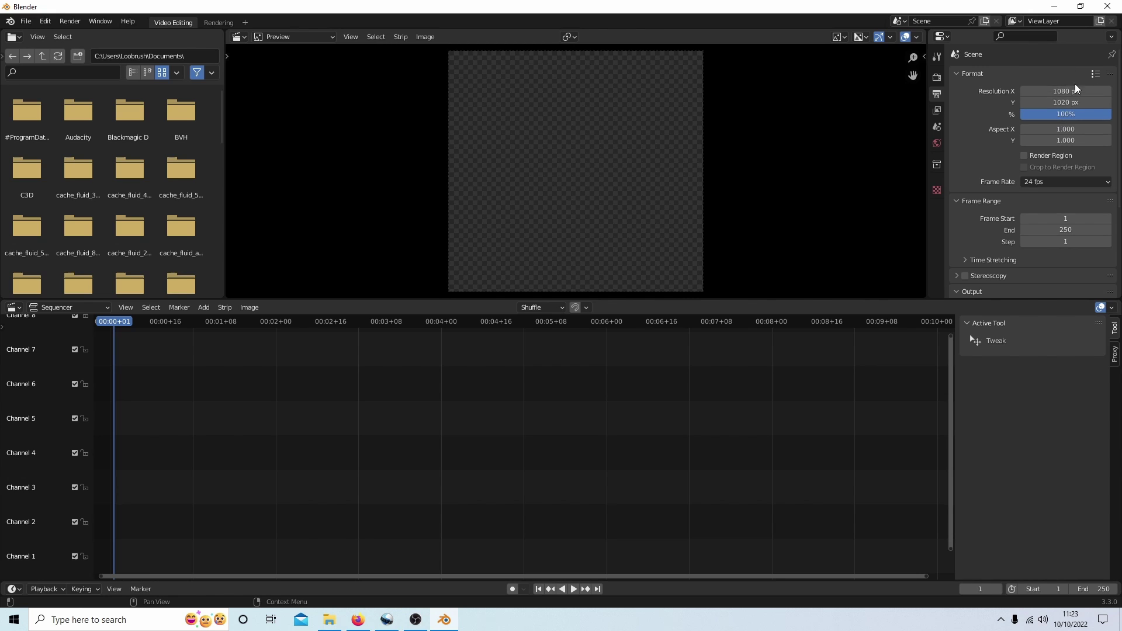
pyautogui.click(1065, 104)
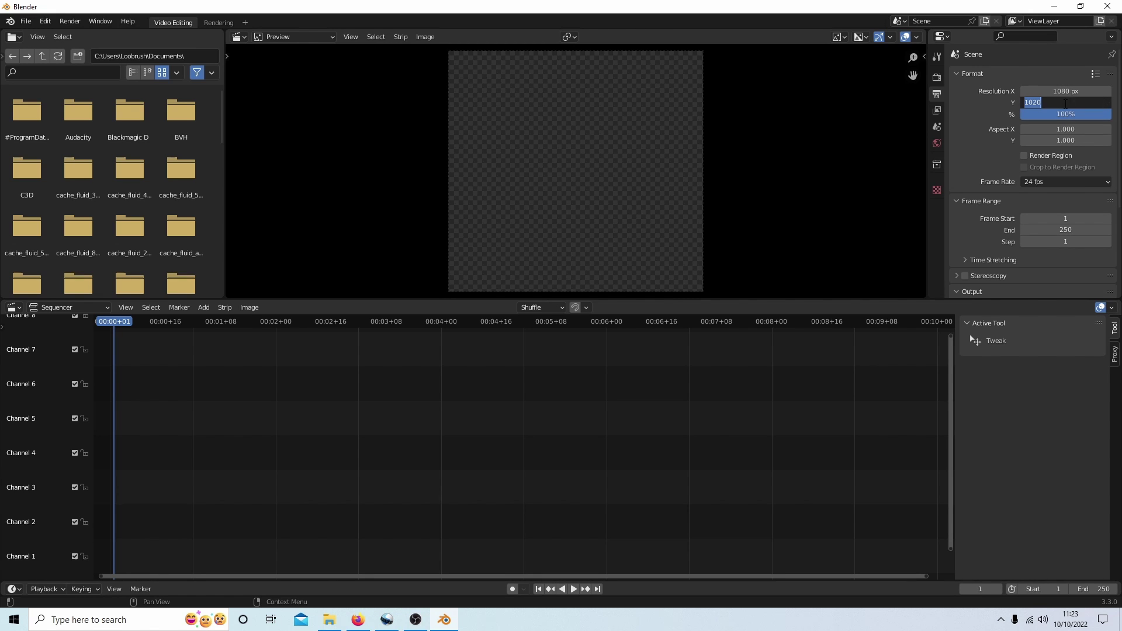
pyautogui.write('1920')
pyautogui.press('Return')
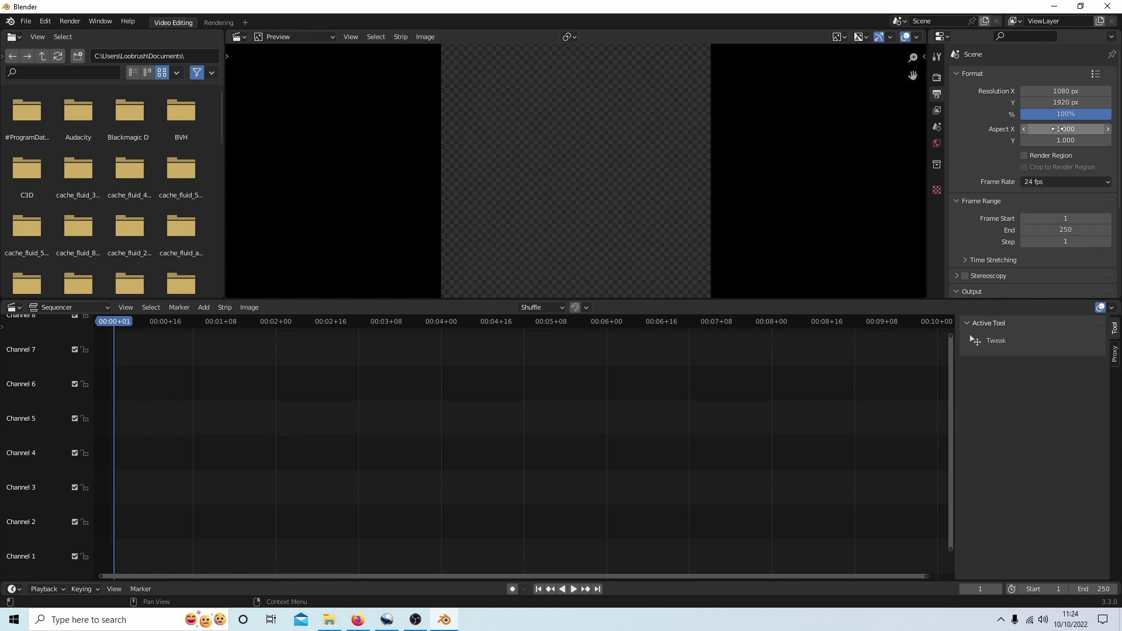
# Enlarge and zoom the Preview so the whole vertical 1080×1920 frame fits above the sequencer.
pyautogui.scroll(-1, 685, 202)
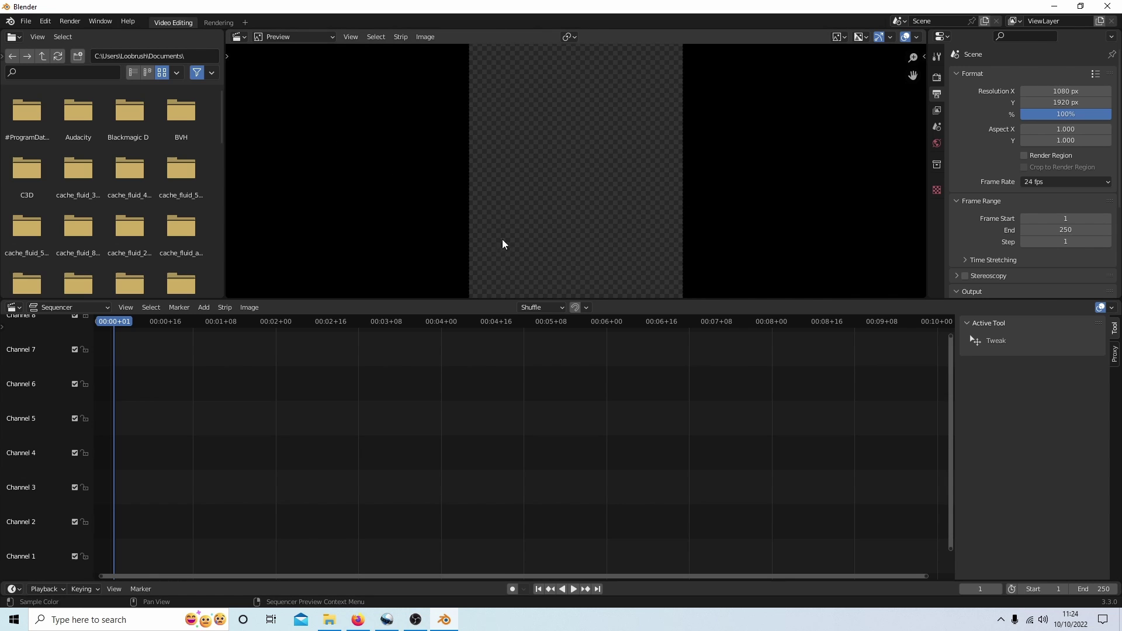
pyautogui.scroll(-3, 468, 173)
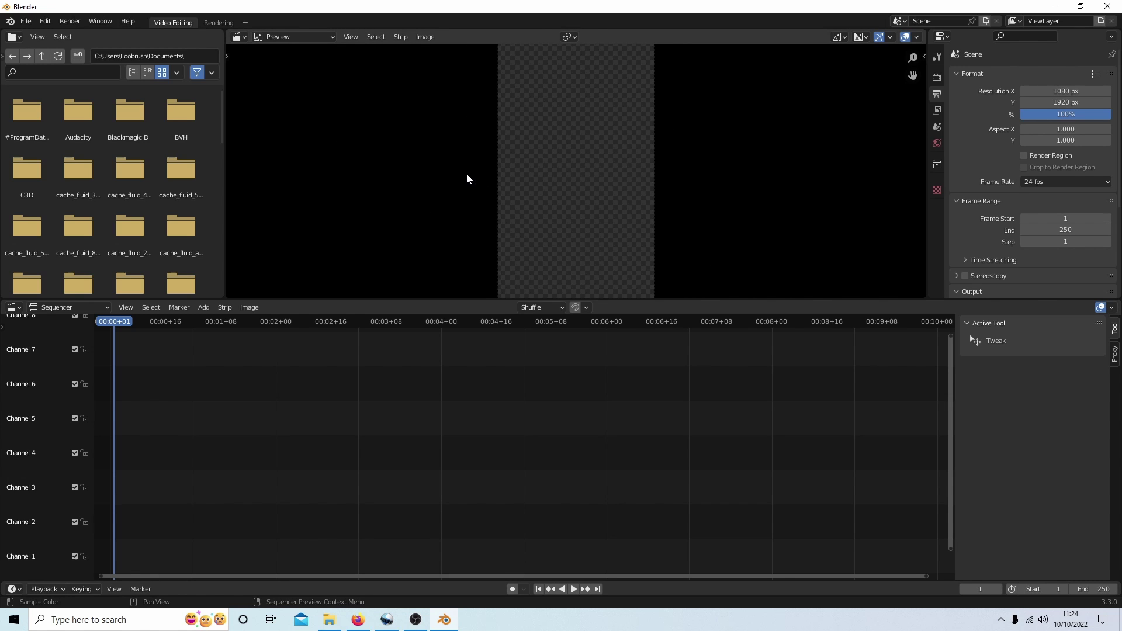
pyautogui.scroll(1, 441, 202)
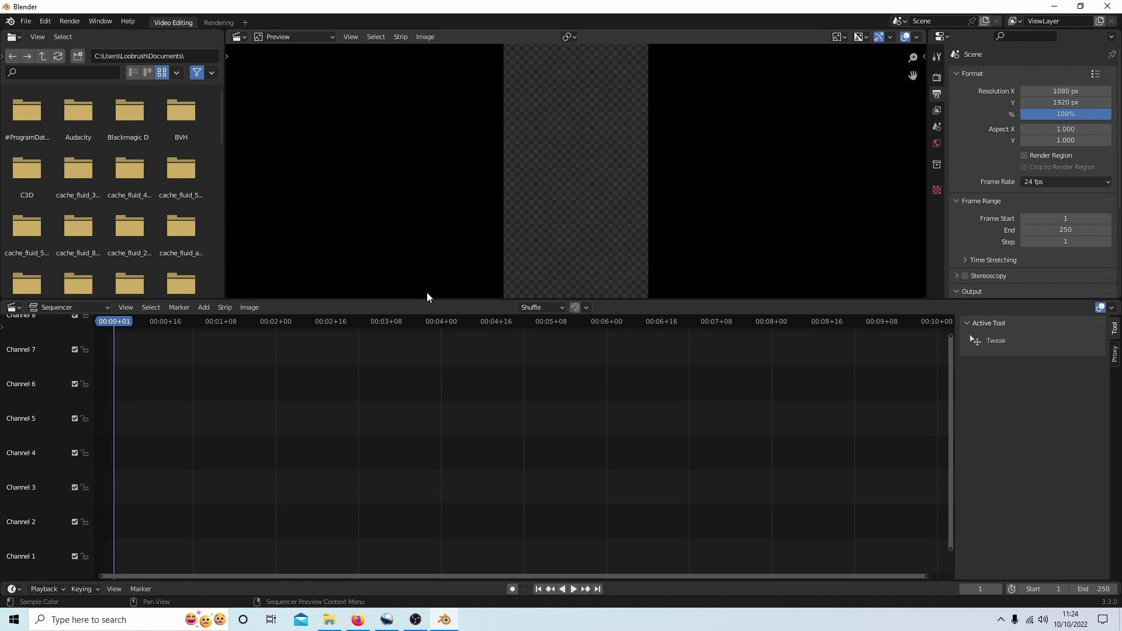
pyautogui.moveTo(426, 300); pyautogui.dragTo(444, 367)
pyautogui.scroll(2, 617, 290)
pyautogui.scroll(-1, 620, 285)
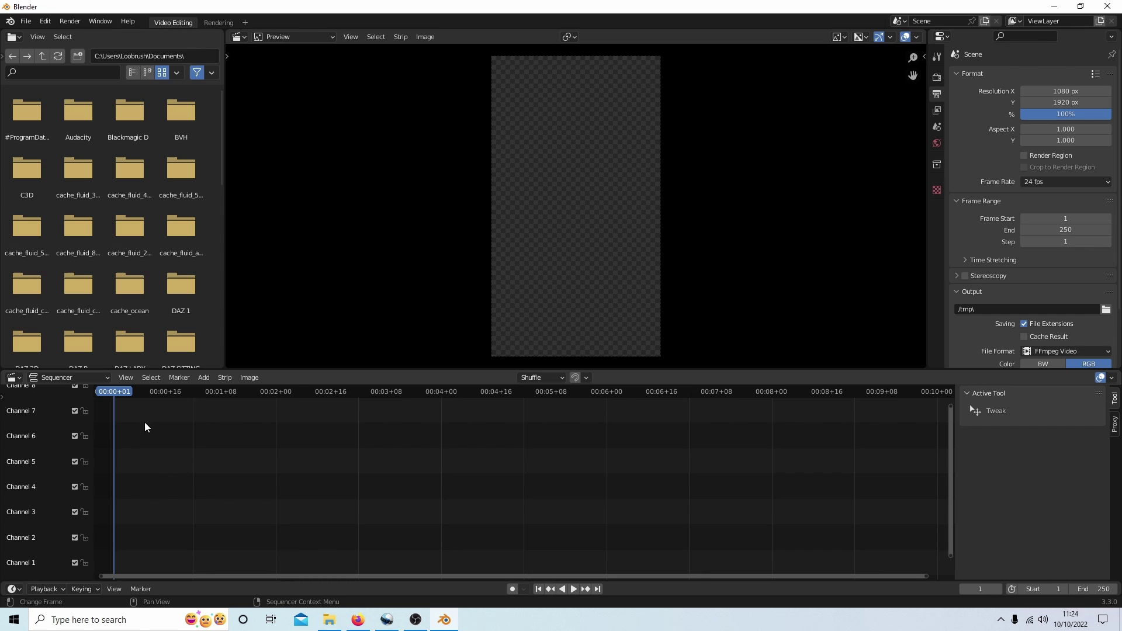
# Turn on strip snapping and bring MVI_0544.MP4 from the Desktop into the sequencer.
pyautogui.click(574, 377)
pyautogui.click(334, 625)
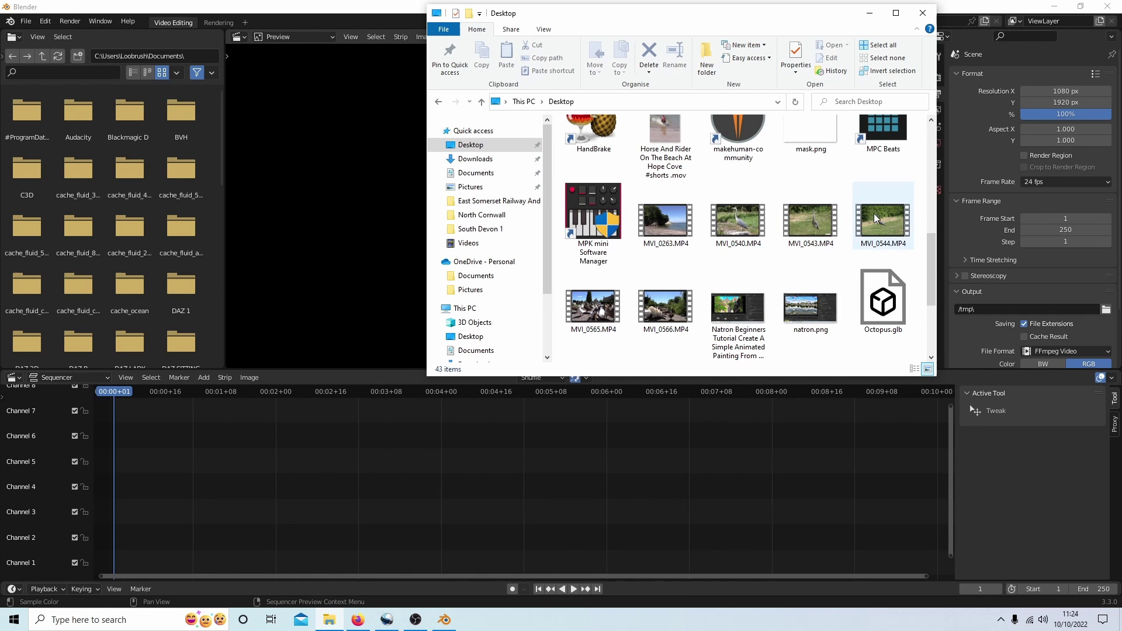
pyautogui.click(889, 229)
pyautogui.scroll(1, 881, 203)
pyautogui.moveTo(254, 409); pyautogui.dragTo(202, 518)
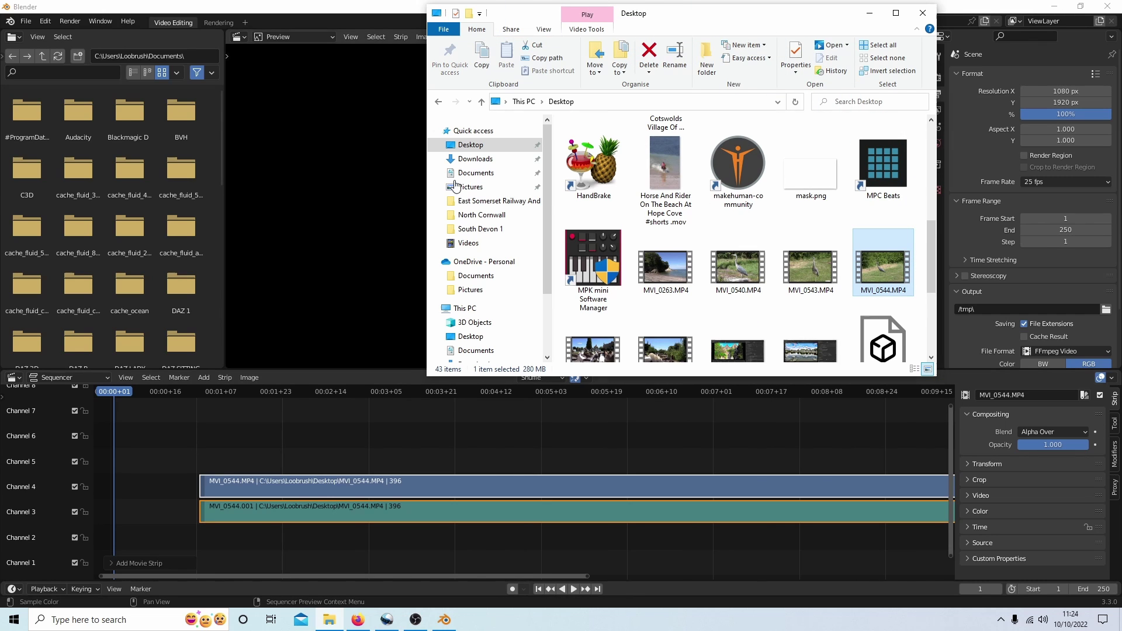
pyautogui.click(871, 14)
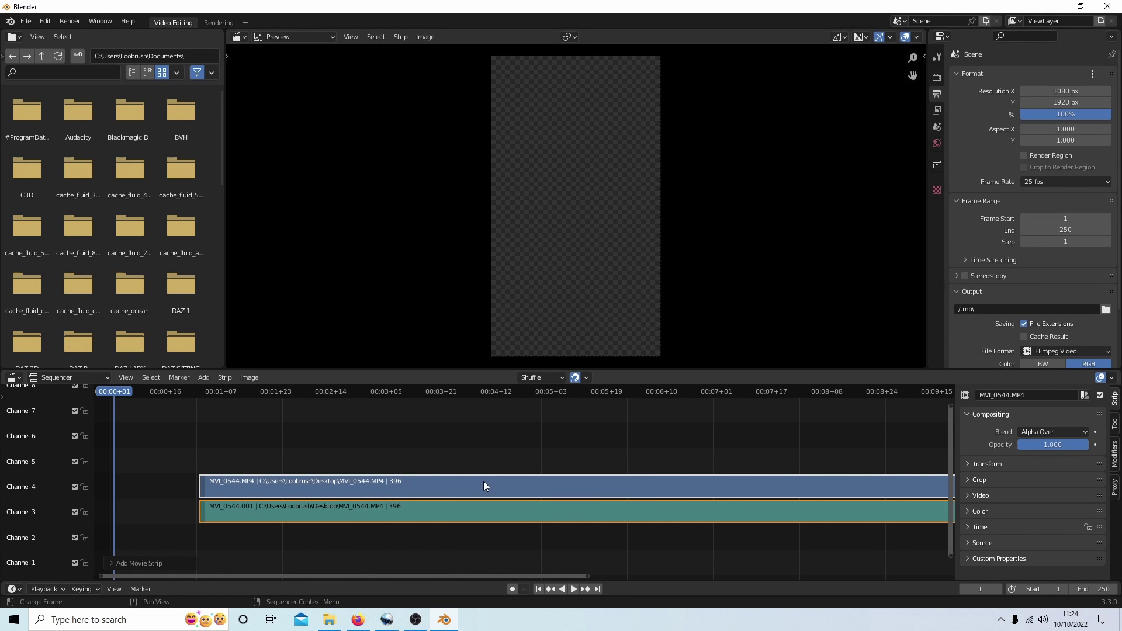
# Slide the MVI_0544.MP4 movie and sound strips to start at frame 1, then zoom out.
pyautogui.moveTo(495, 482); pyautogui.dragTo(401, 478)
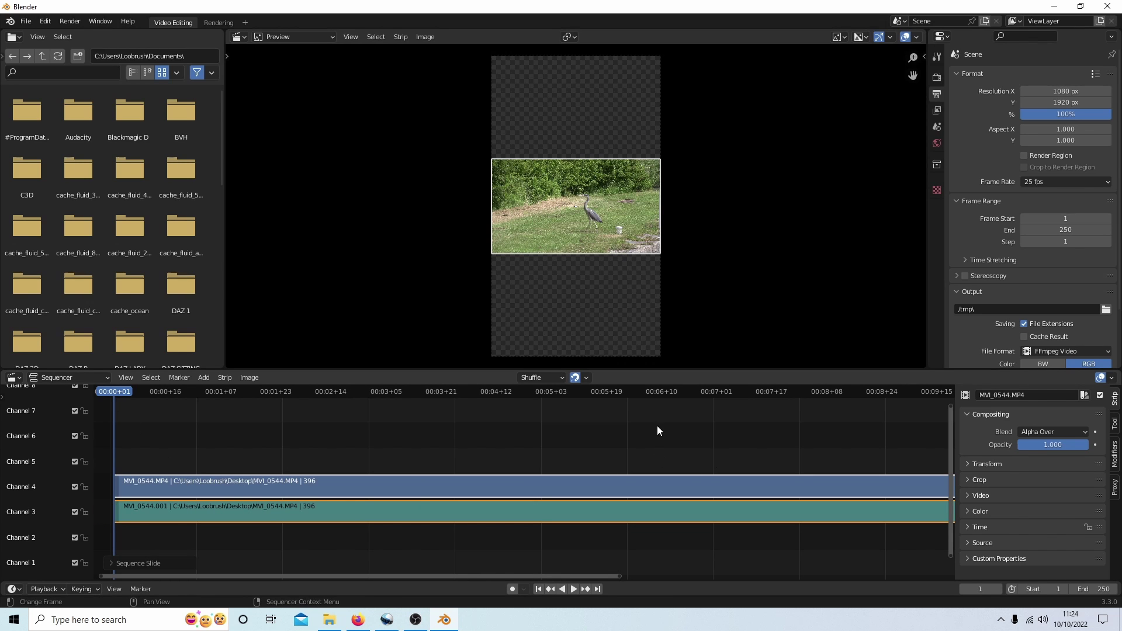
pyautogui.scroll(-2, 567, 422)
pyautogui.scroll(-4, 567, 420)
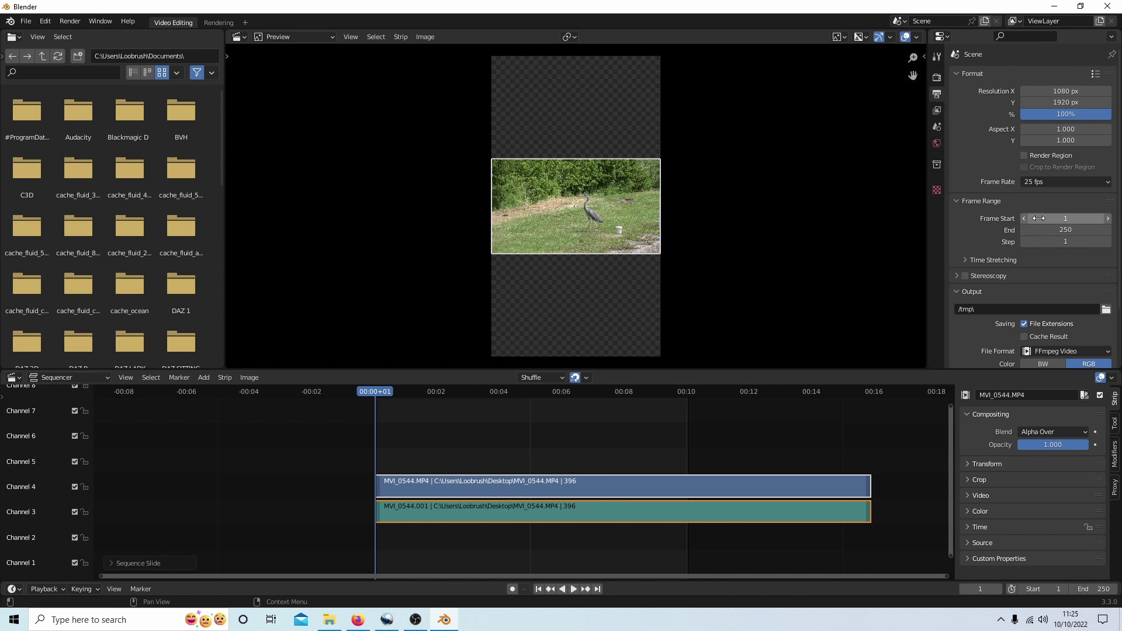
# Set the scene's End frame to 388.
pyautogui.moveTo(1045, 230); pyautogui.dragTo(1103, 230)
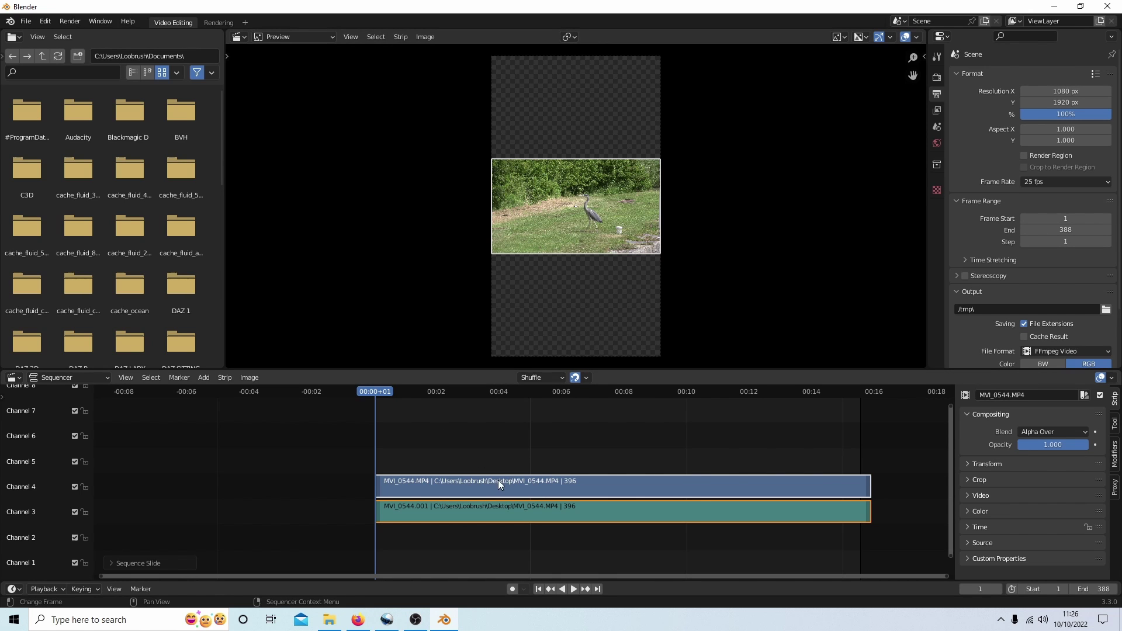
# Select the heron movie strip on channel 4 and add a Transform effect strip to it.
pyautogui.click(608, 483)
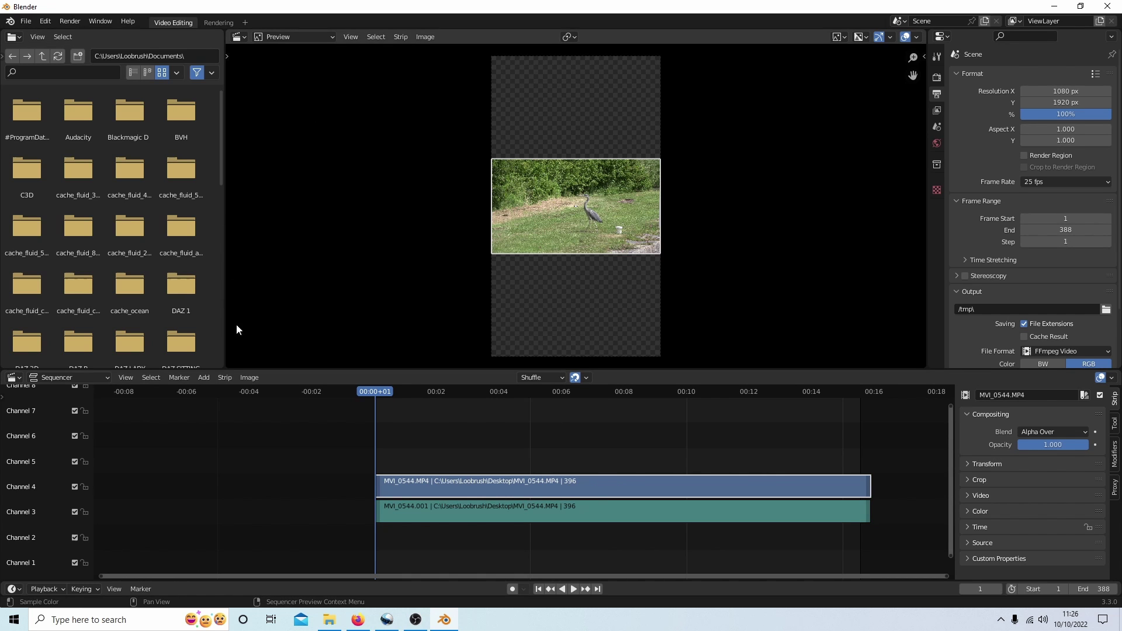
pyautogui.click(204, 378)
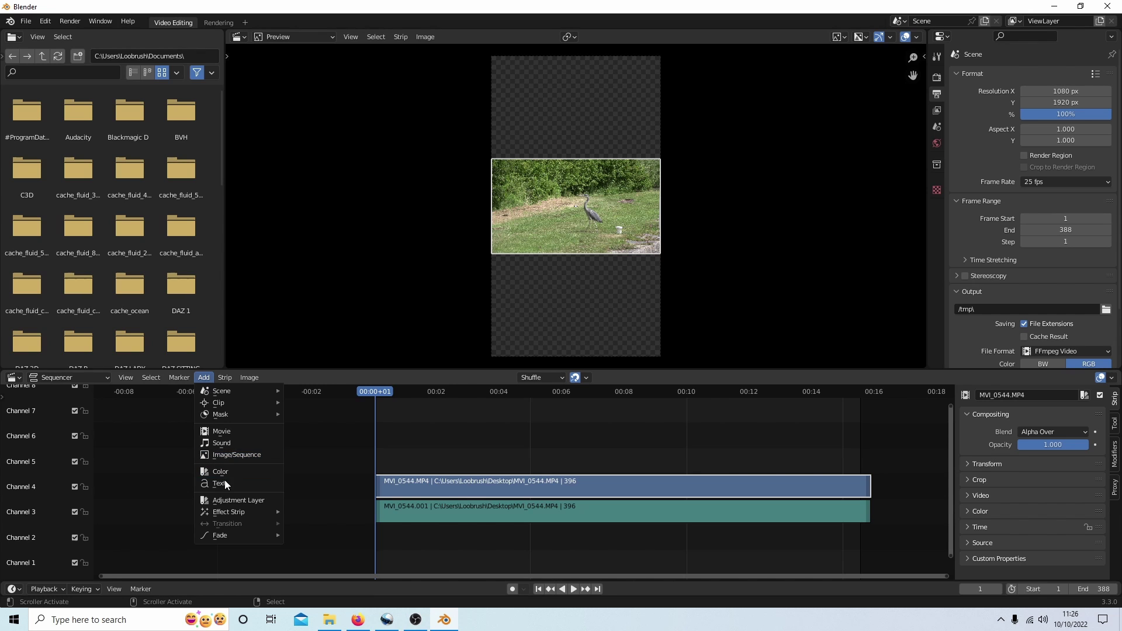
pyautogui.moveTo(206, 512)
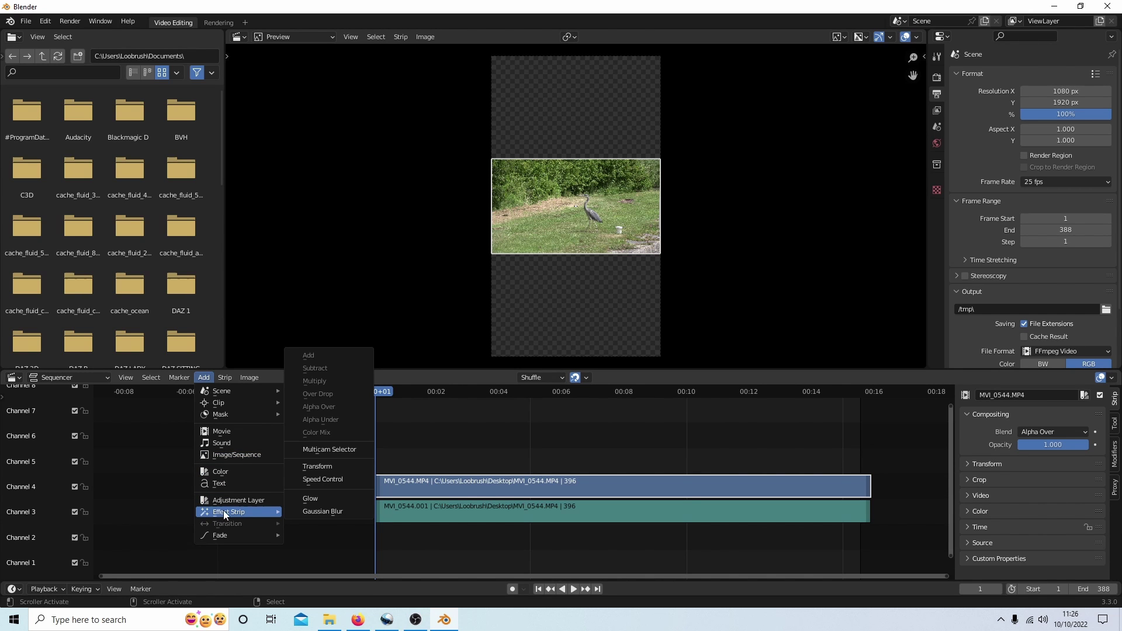
pyautogui.click(350, 466)
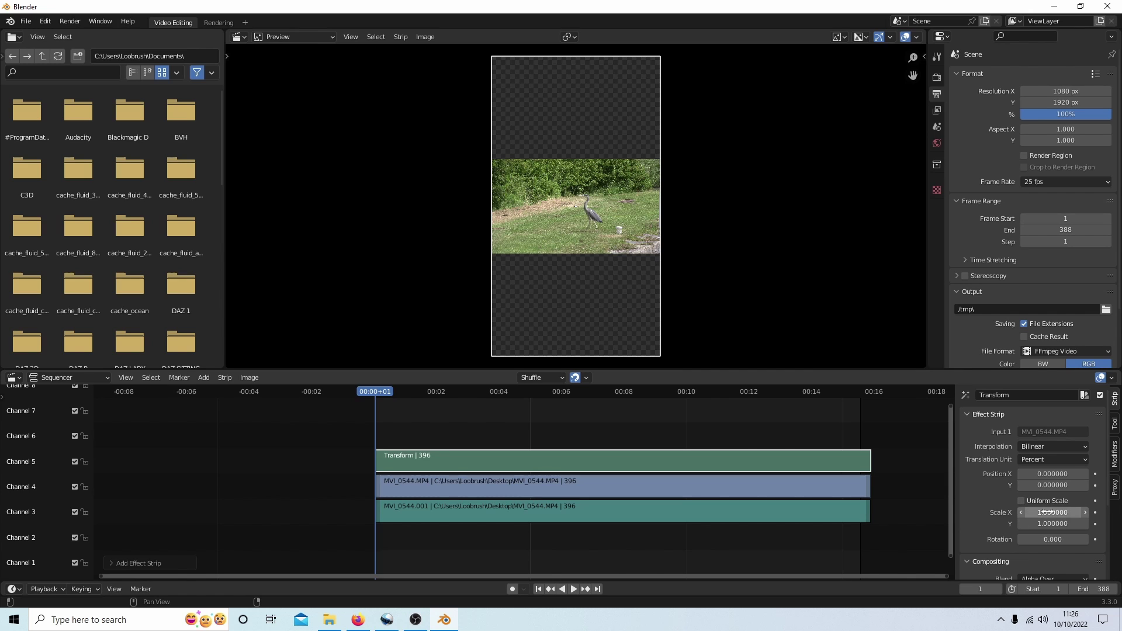
# Enable Uniform Scale on the Transform strip and raise Scale to 3.19.
pyautogui.click(1020, 501)
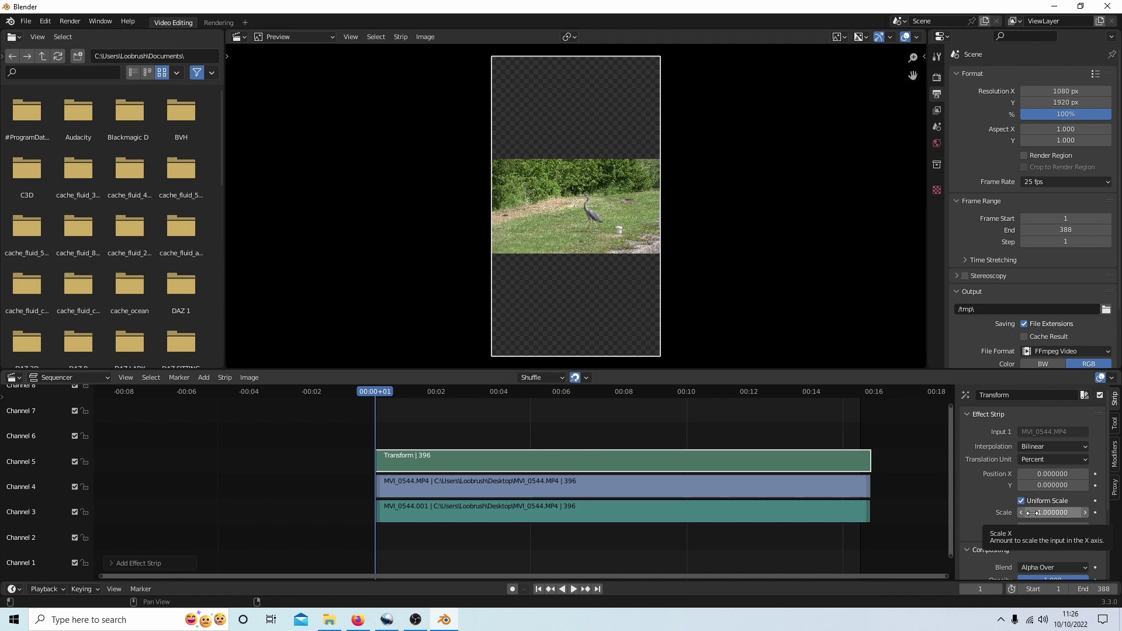
pyautogui.moveTo(1032, 512); pyautogui.dragTo(1093, 512)
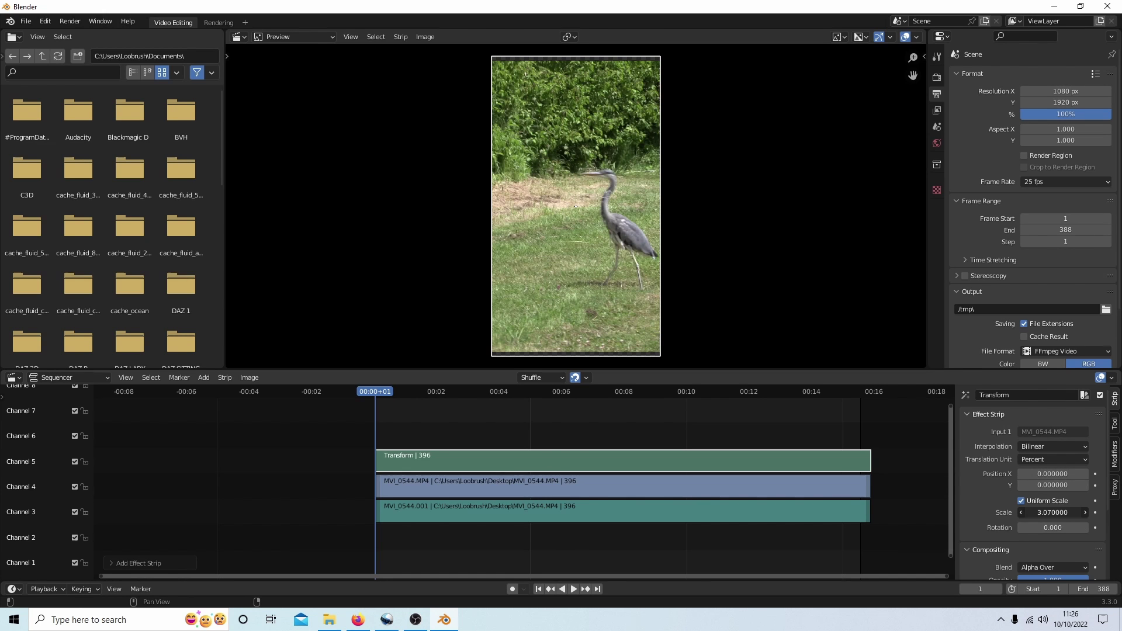
pyautogui.moveTo(1053, 512); pyautogui.dragTo(1062, 512)
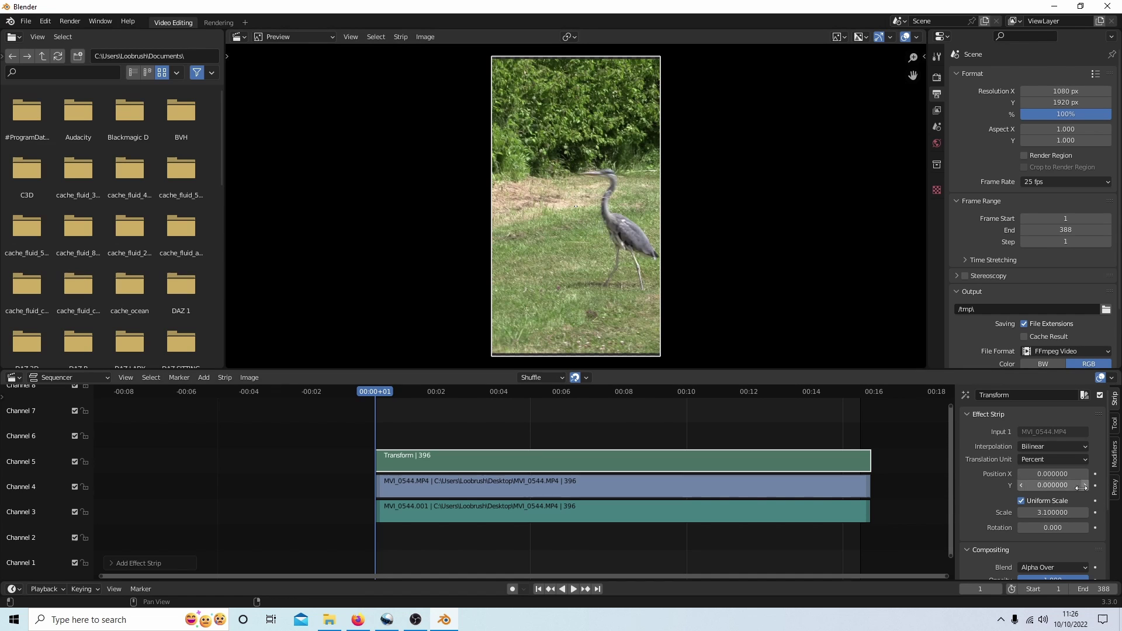
pyautogui.moveTo(1052, 510); pyautogui.dragTo(1057, 509)
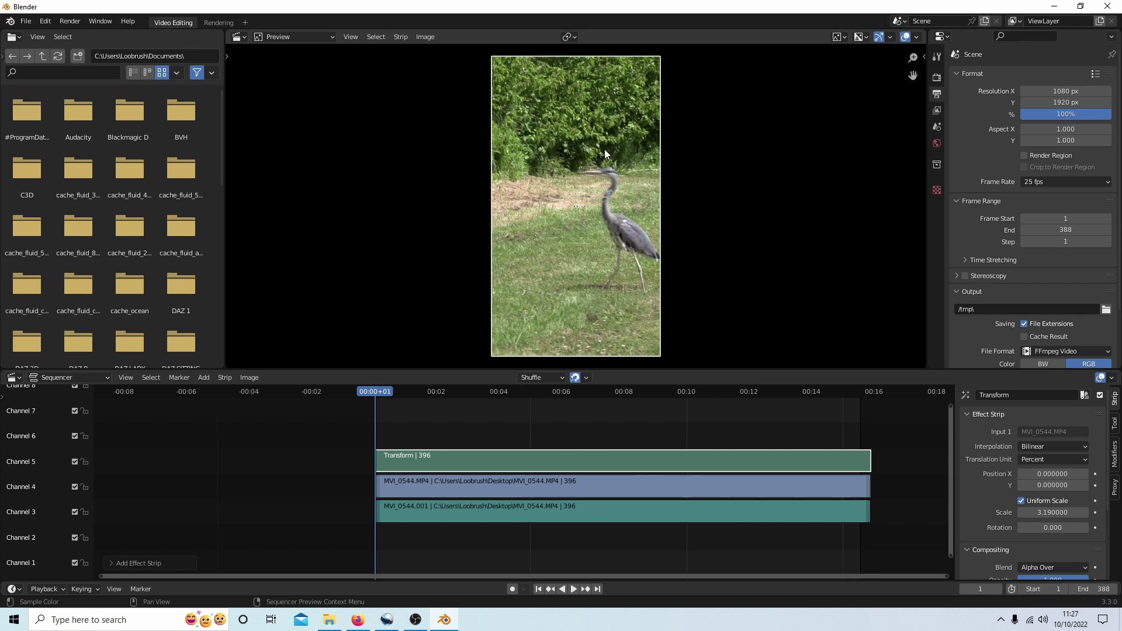
# Set the Transform strip's Position X to about -19.11 to frame the heron.
pyautogui.doubleClick(1040, 468)
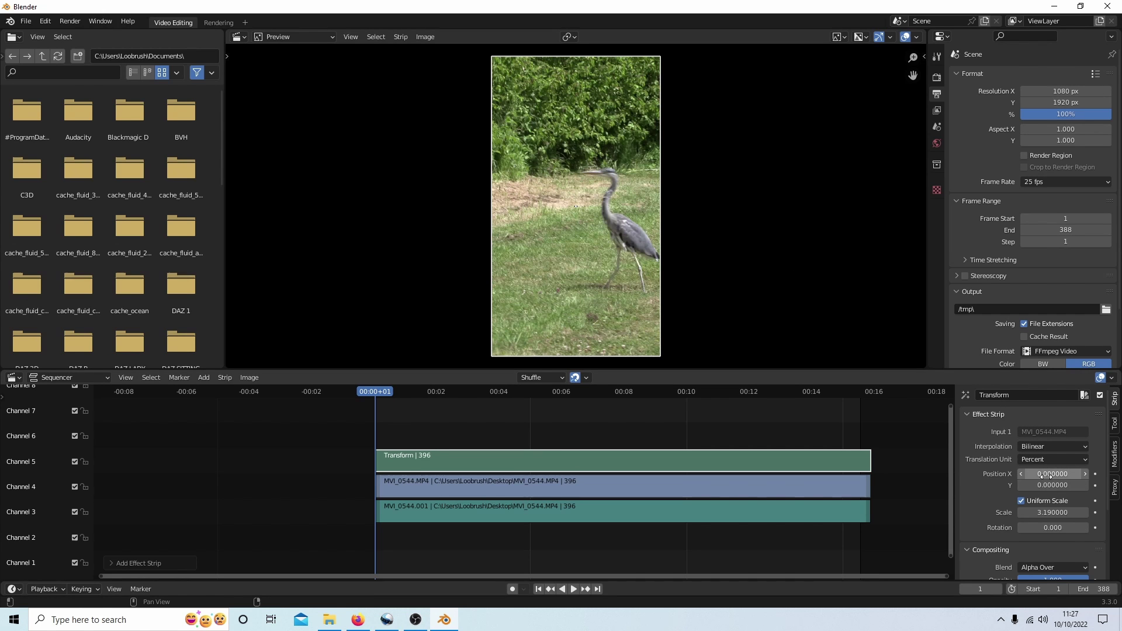
pyautogui.write('-1.02')
pyautogui.press('Return')
pyautogui.moveTo(1052, 474); pyautogui.dragTo(964, 474)
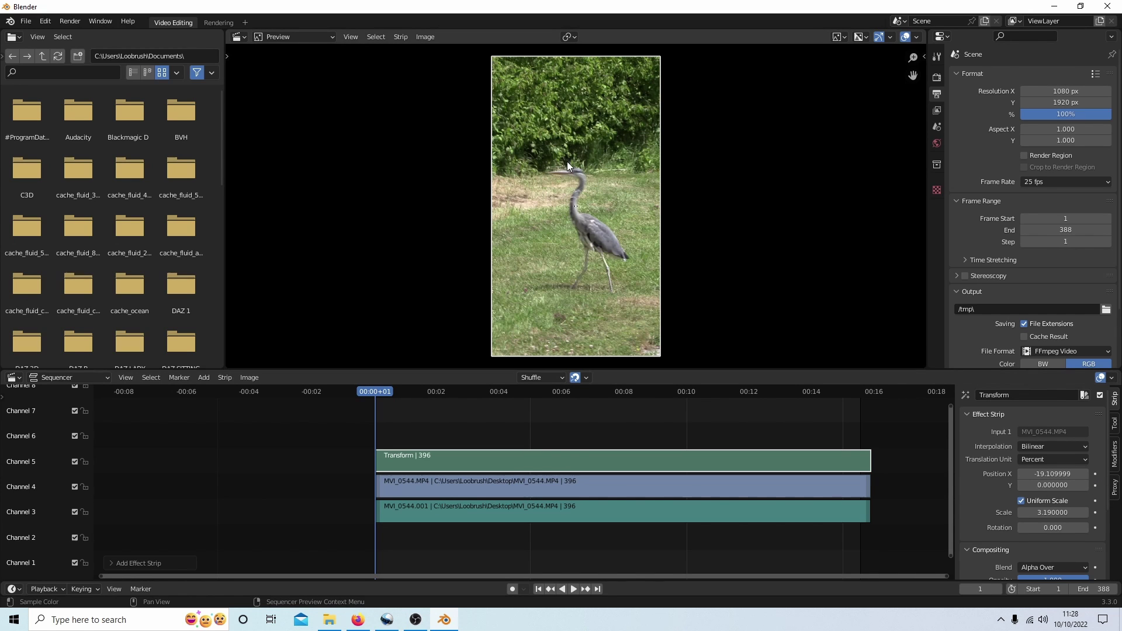
# Insert a Position X keyframe at -19.11 on frame 1.
pyautogui.click(1097, 474)
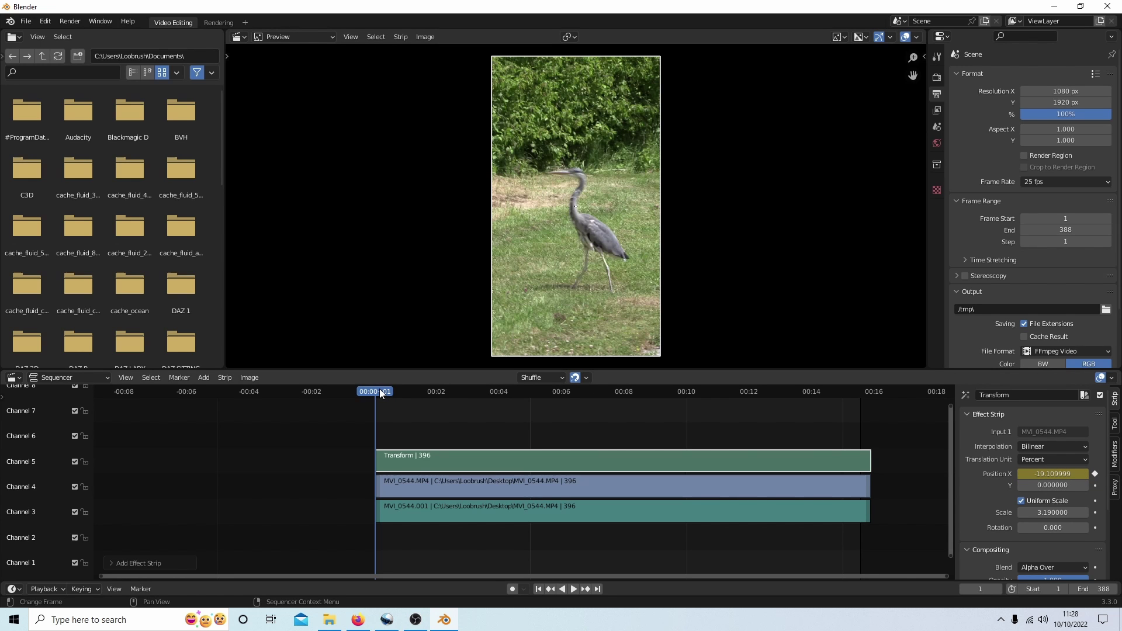
# Keyframe Position X at 6.09% on frame 31 and 6.75% on frame 73 to recentre the heron.
pyautogui.press('space')
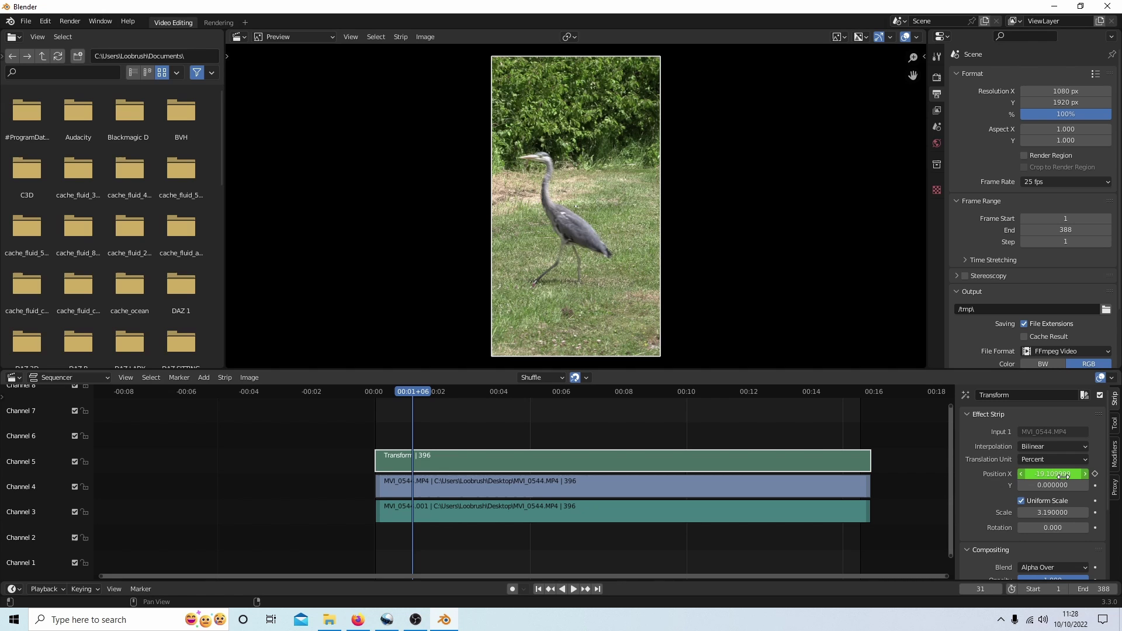
pyautogui.moveTo(1064, 476); pyautogui.dragTo(1108, 477)
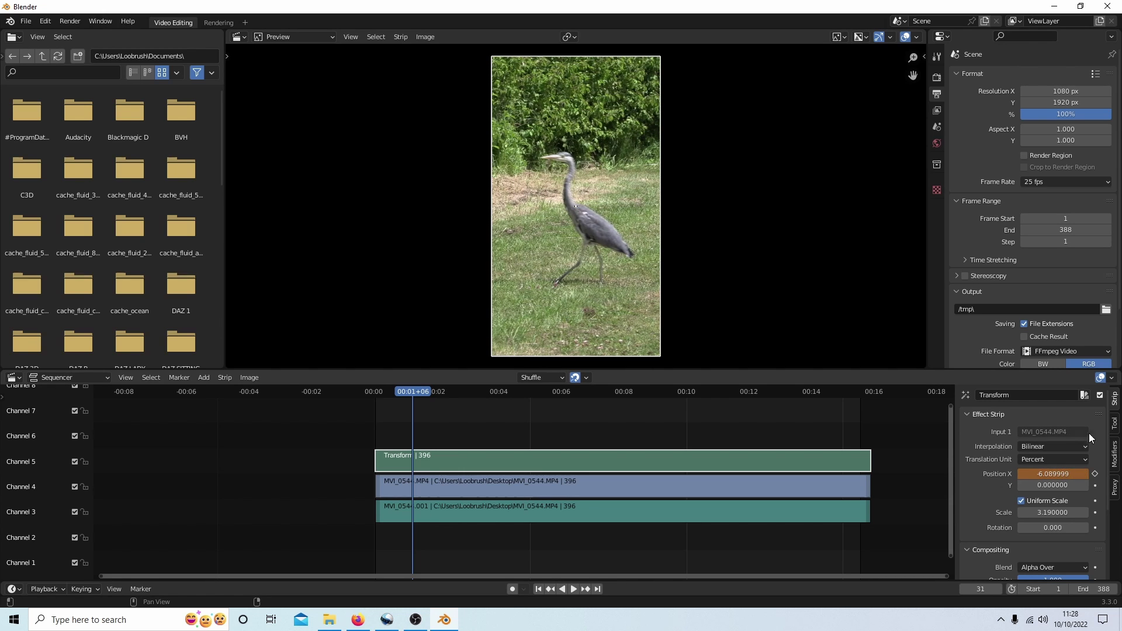
pyautogui.click(1095, 473)
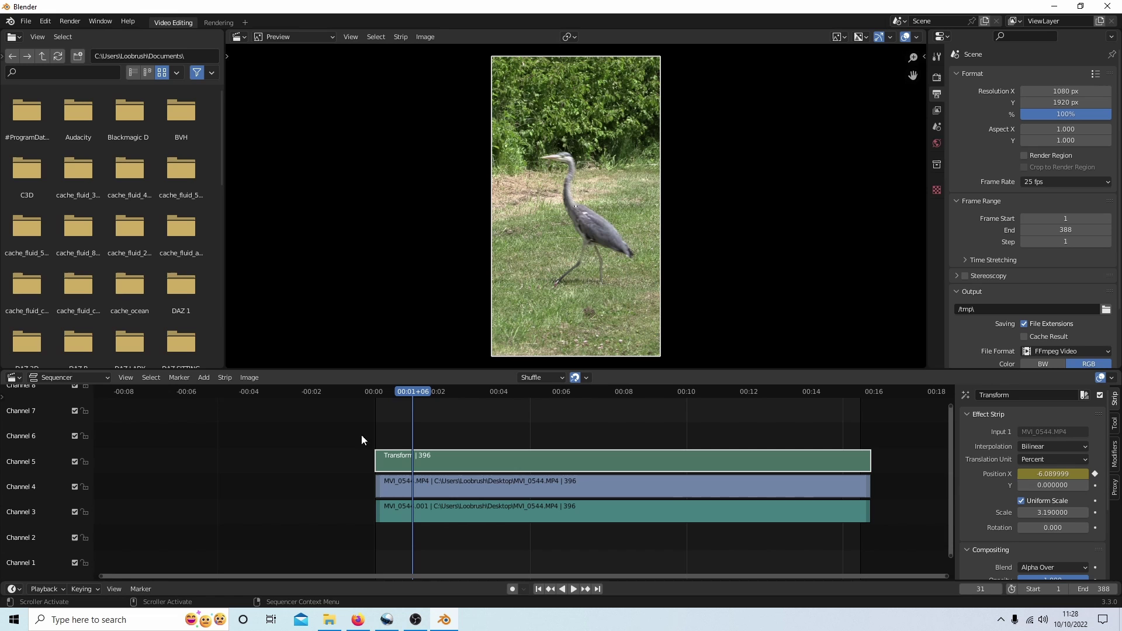
pyautogui.moveTo(415, 393); pyautogui.dragTo(466, 389)
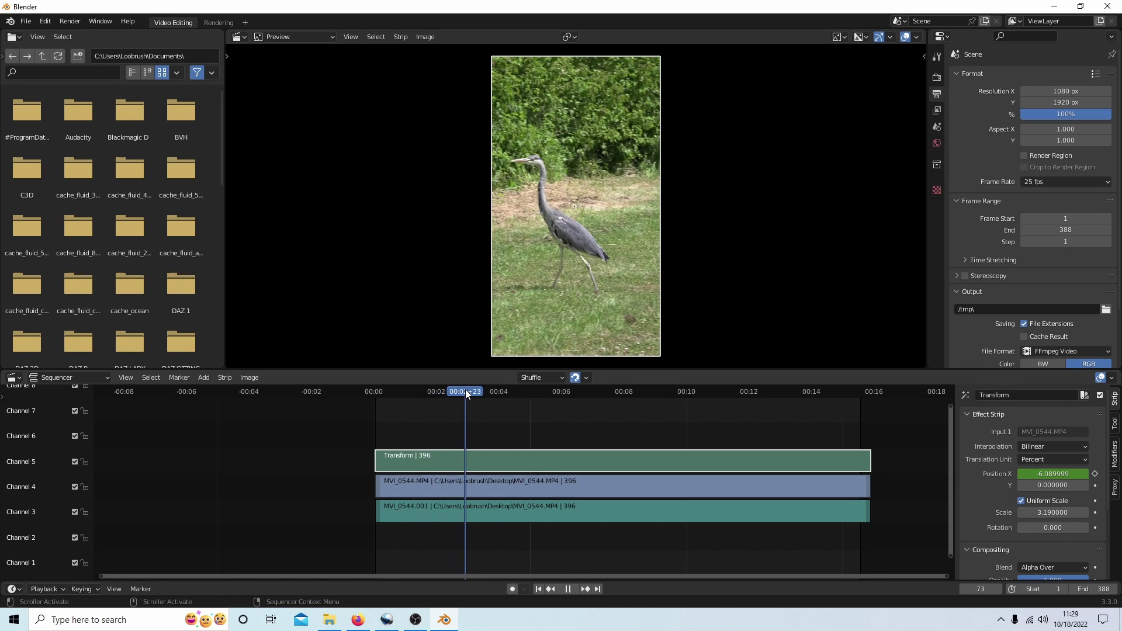
pyautogui.moveTo(1054, 474); pyautogui.dragTo(1103, 472)
pyautogui.click(1096, 474)
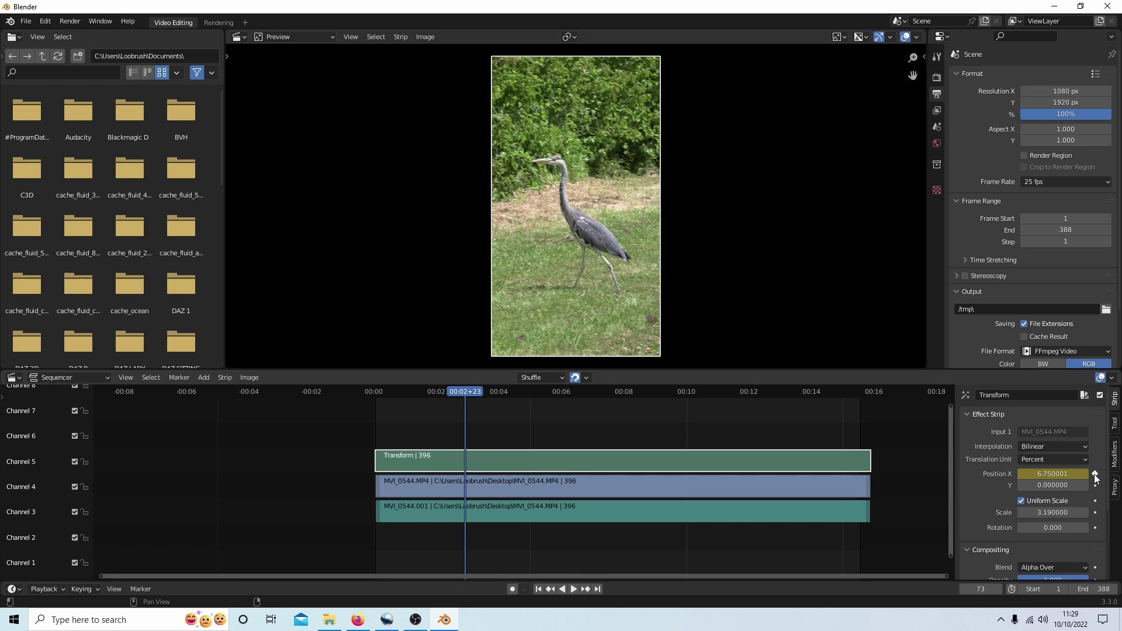
# Pause at frame 118 and keyframe Position X at 15.12% to recentre the heron.
pyautogui.press('space')
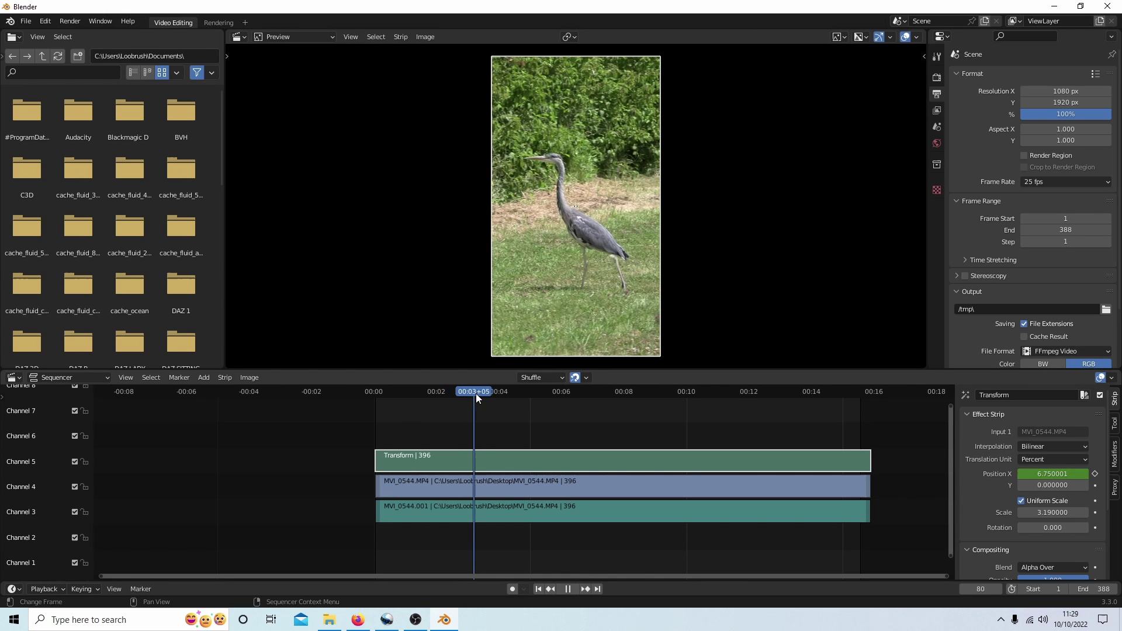
pyautogui.press('space')
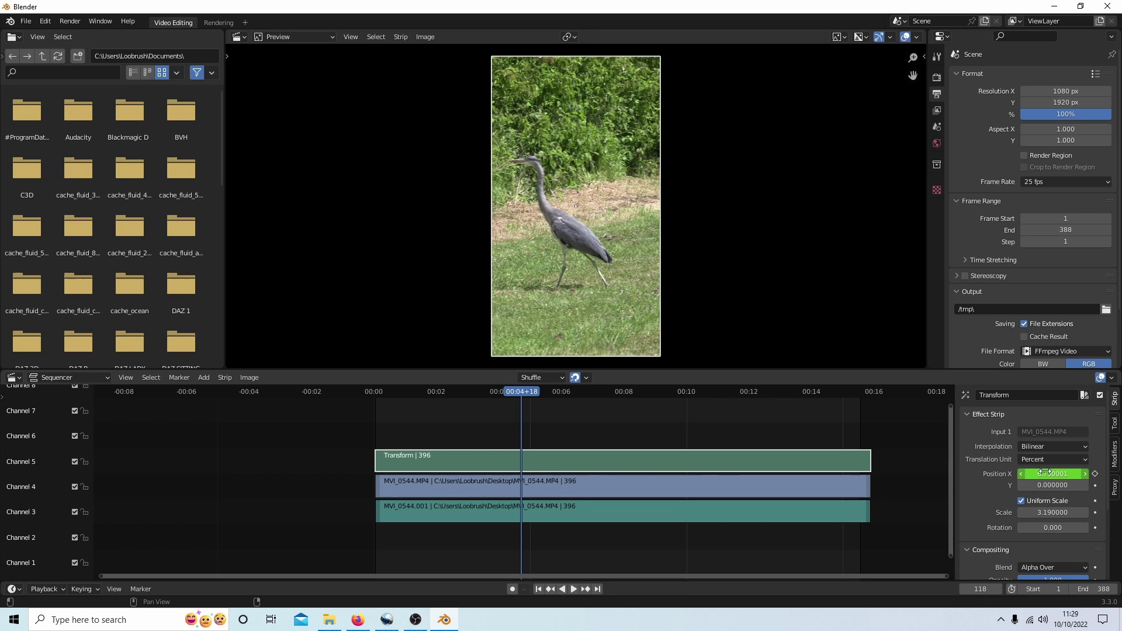
pyautogui.moveTo(1043, 473); pyautogui.dragTo(1098, 474)
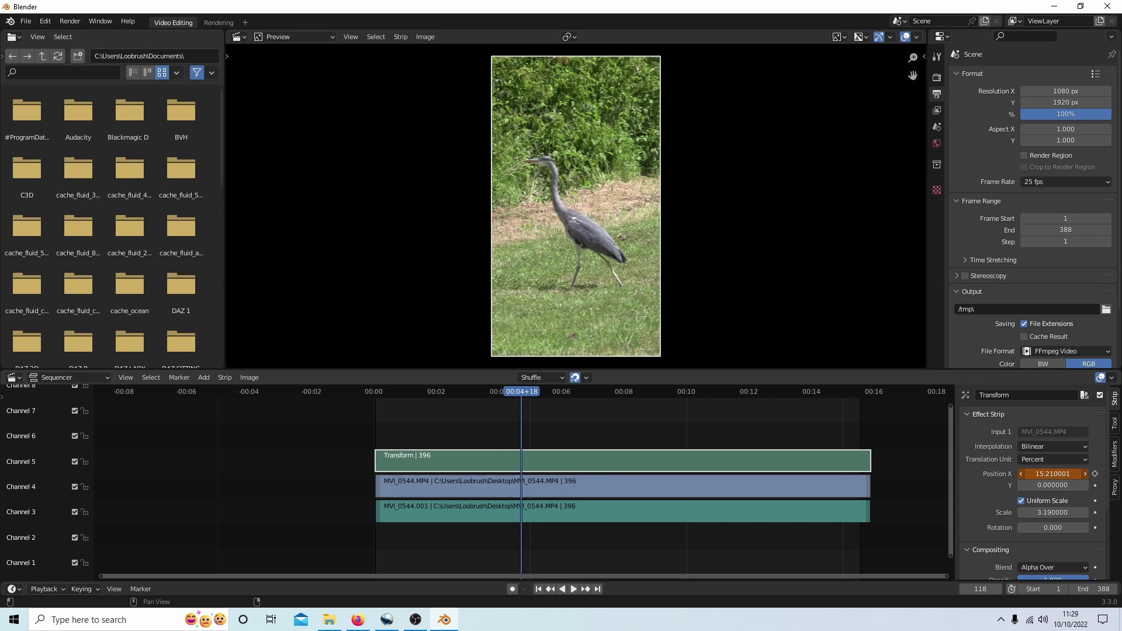
pyautogui.click(1095, 474)
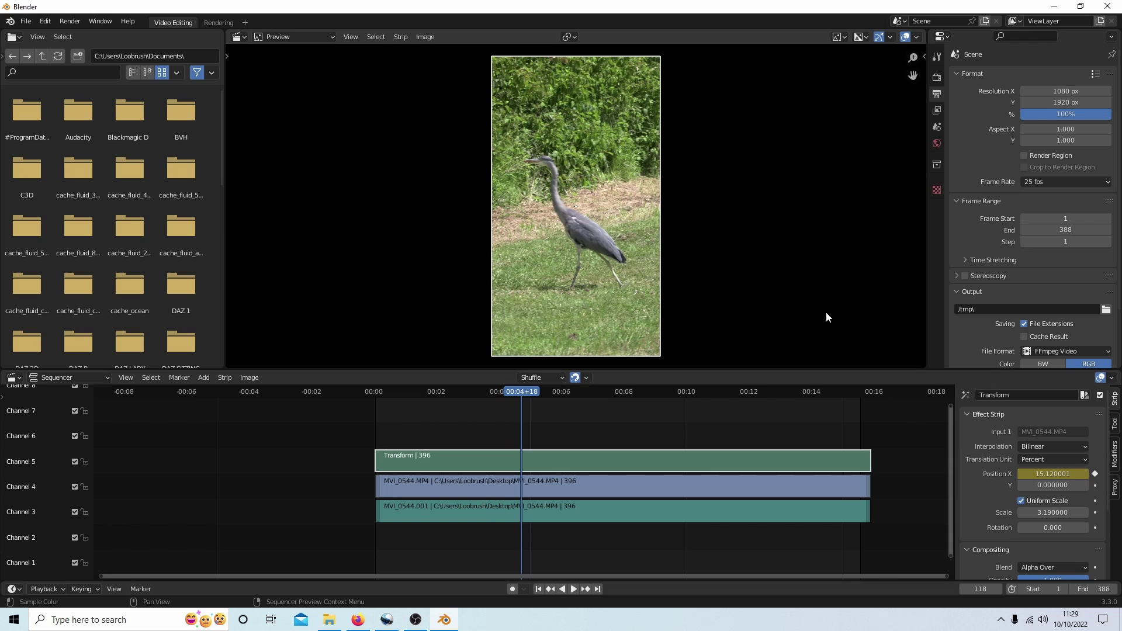
# Keyframe Position X at 4.47% on frame 166, then scrub further into the clip.
pyautogui.press('space')
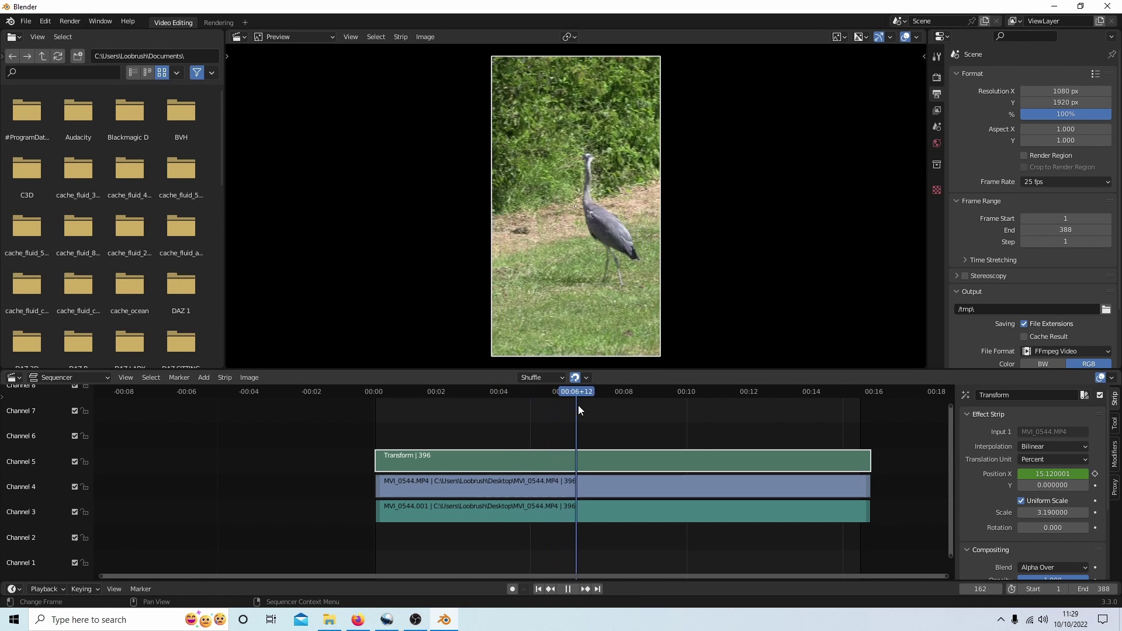
pyautogui.moveTo(587, 407); pyautogui.dragTo(581, 408)
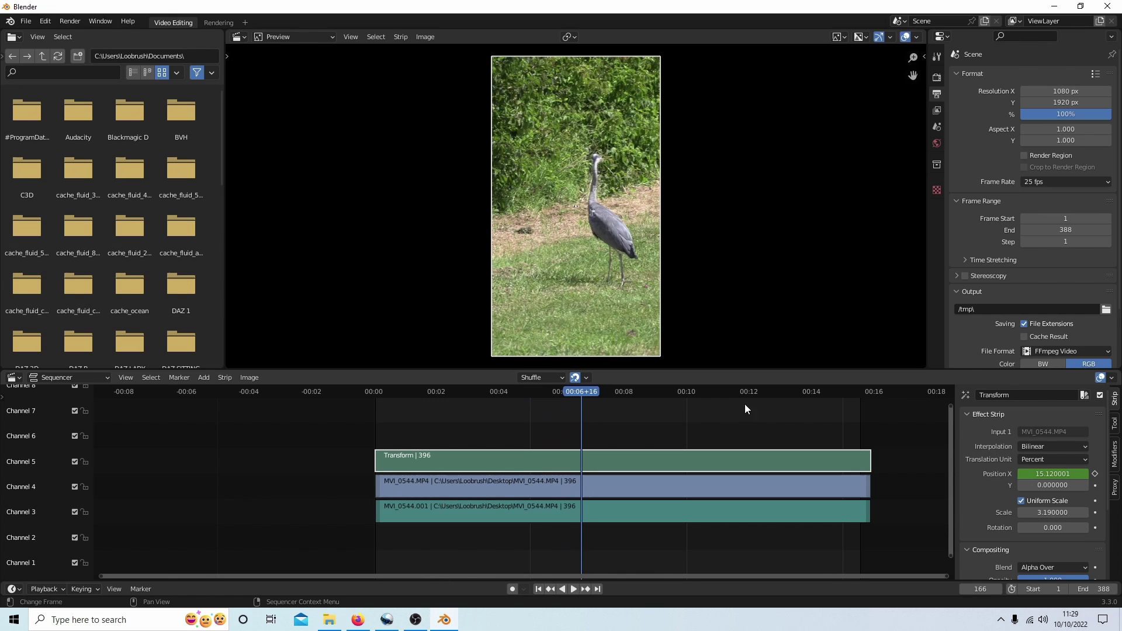
pyautogui.moveTo(1052, 473); pyautogui.dragTo(973, 473)
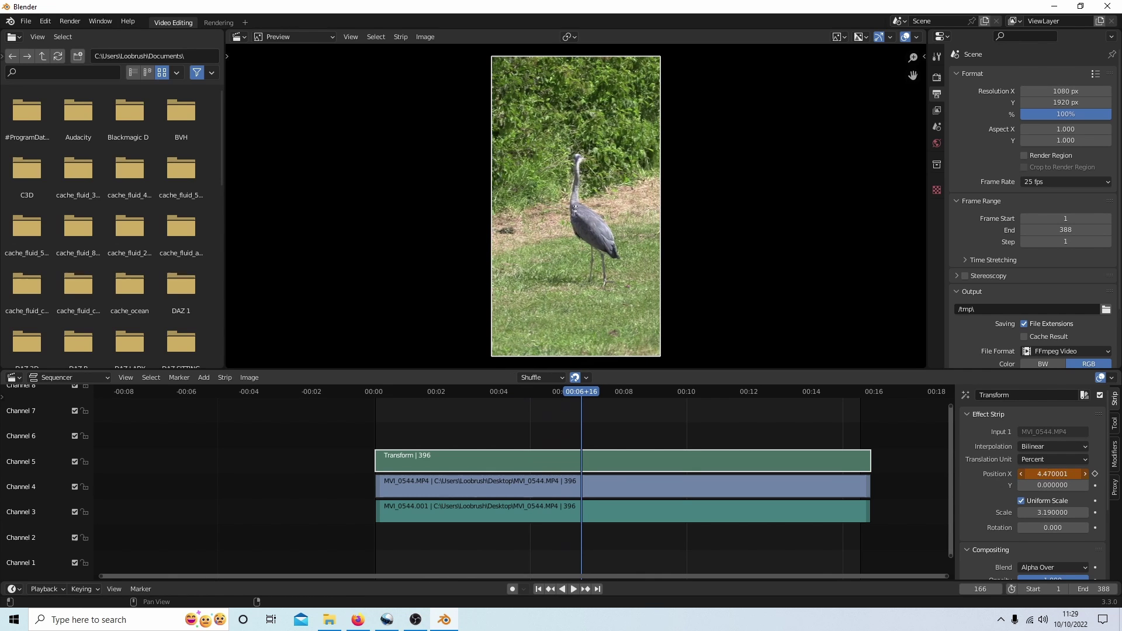
pyautogui.click(1095, 474)
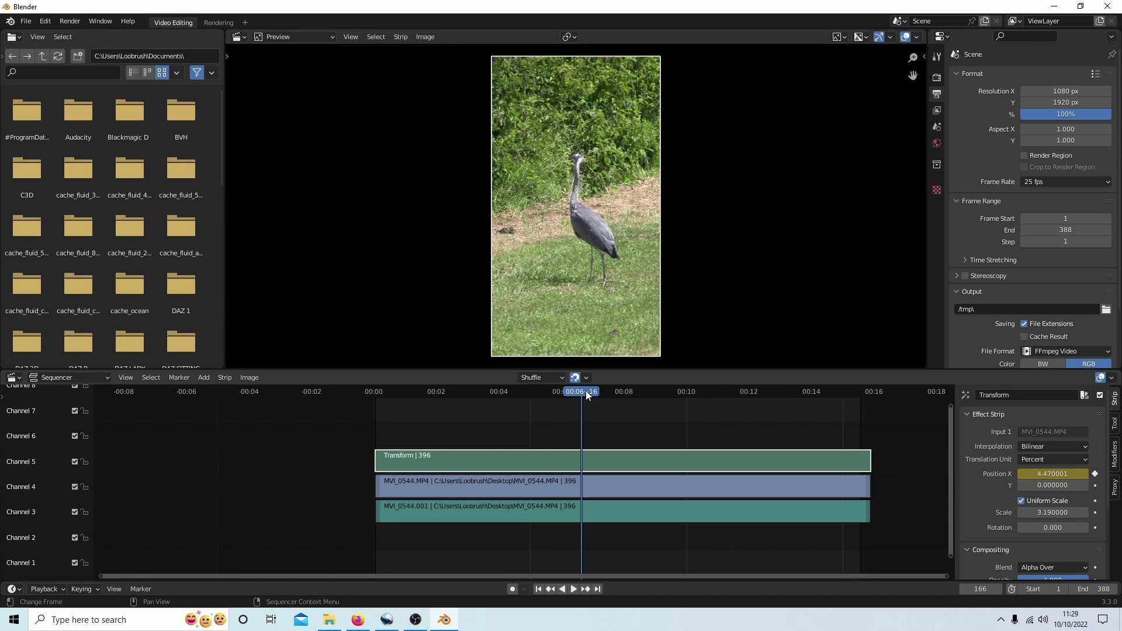
pyautogui.moveTo(586, 391); pyautogui.dragTo(686, 416)
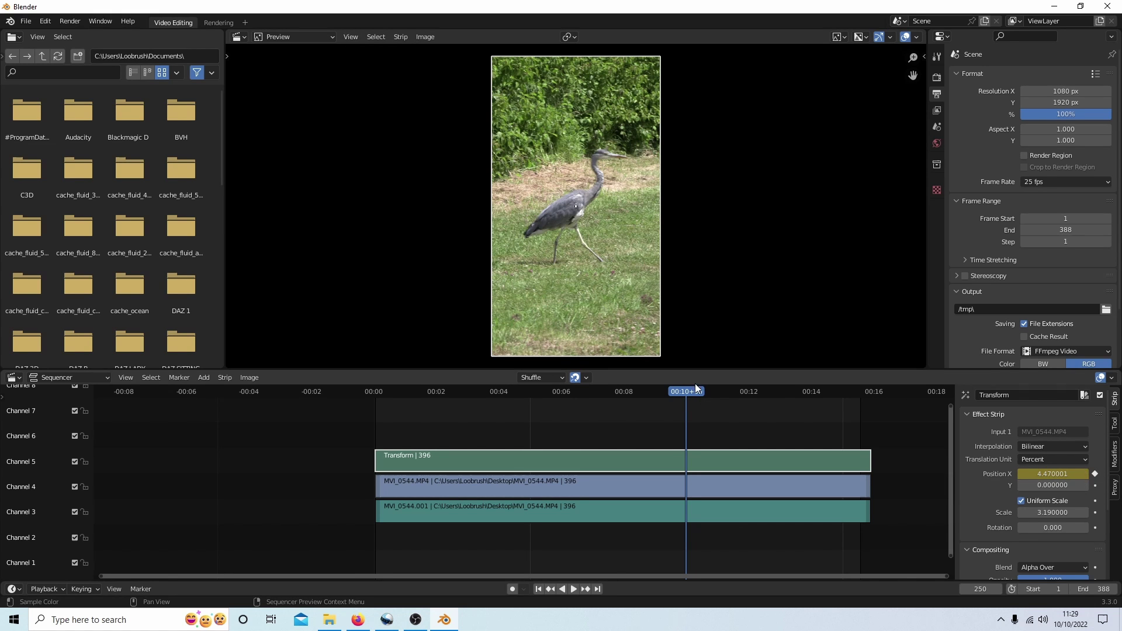
# Keyframe Position X at 22.2% on frame 305, then play on to frame 372 to check the framing.
pyautogui.press('space')
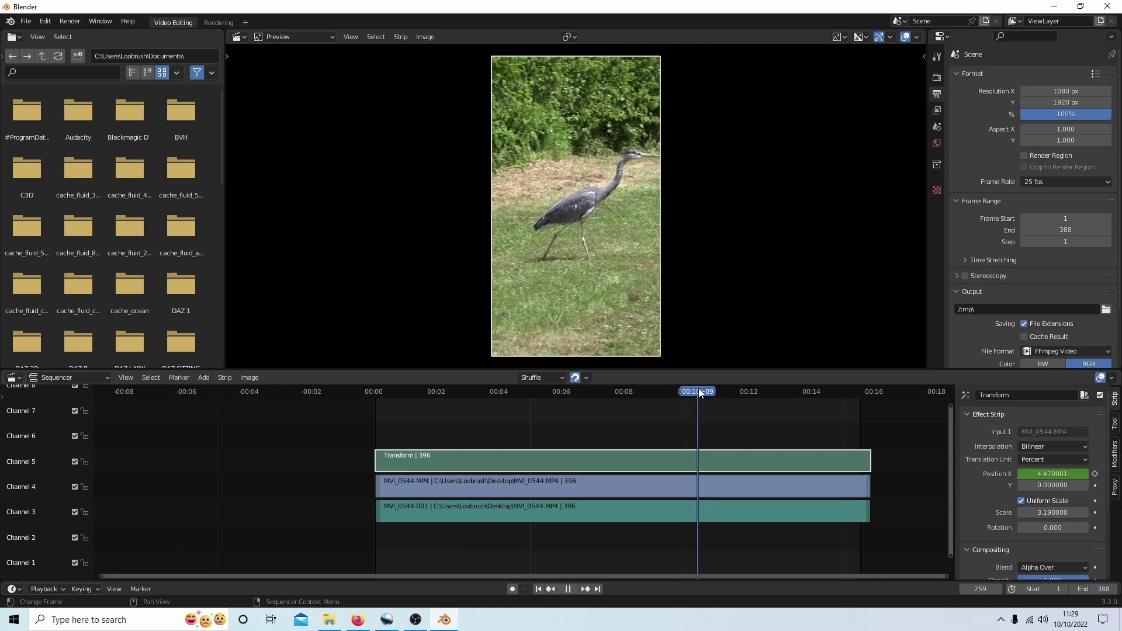
pyautogui.moveTo(705, 390); pyautogui.dragTo(707, 393)
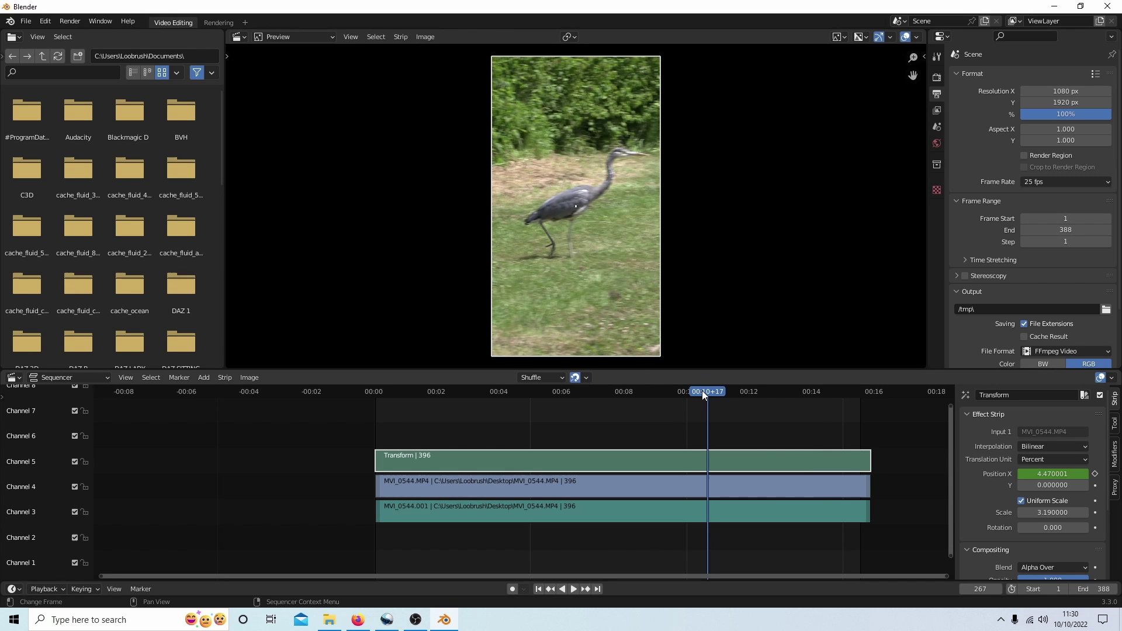
pyautogui.press('space')
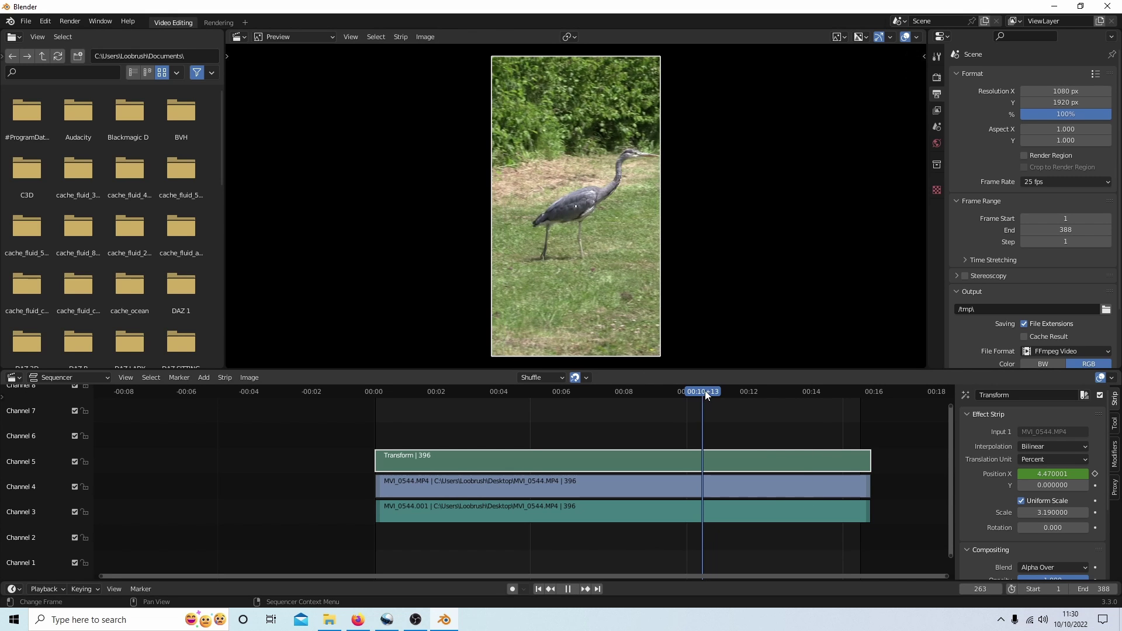
pyautogui.press('space')
pyautogui.click(755, 391)
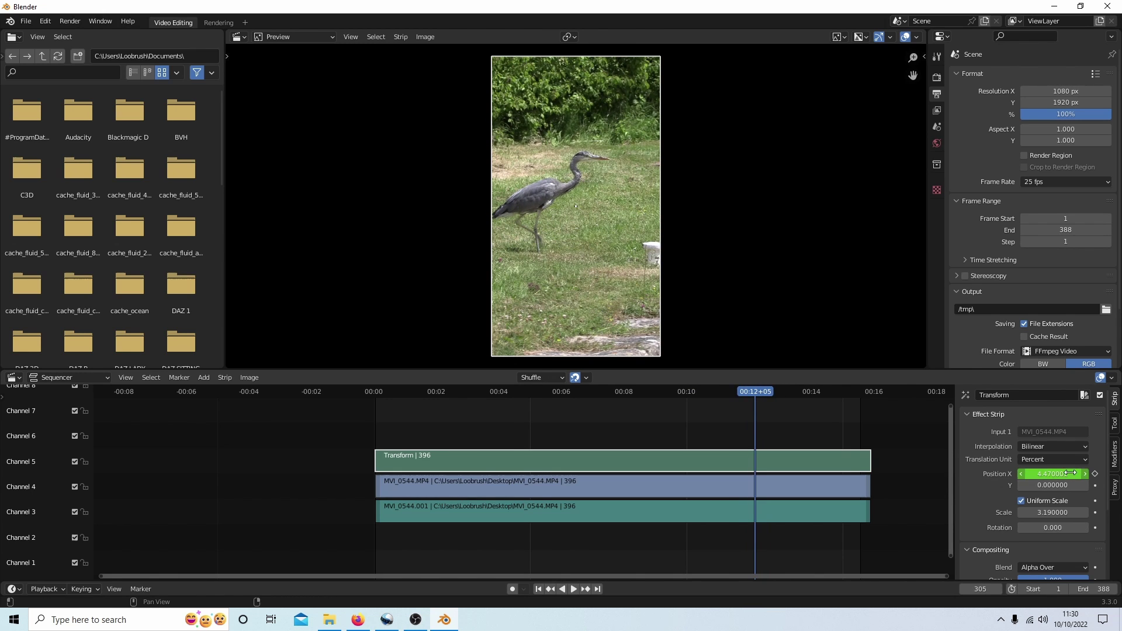
pyautogui.moveTo(1070, 473); pyautogui.dragTo(1096, 480)
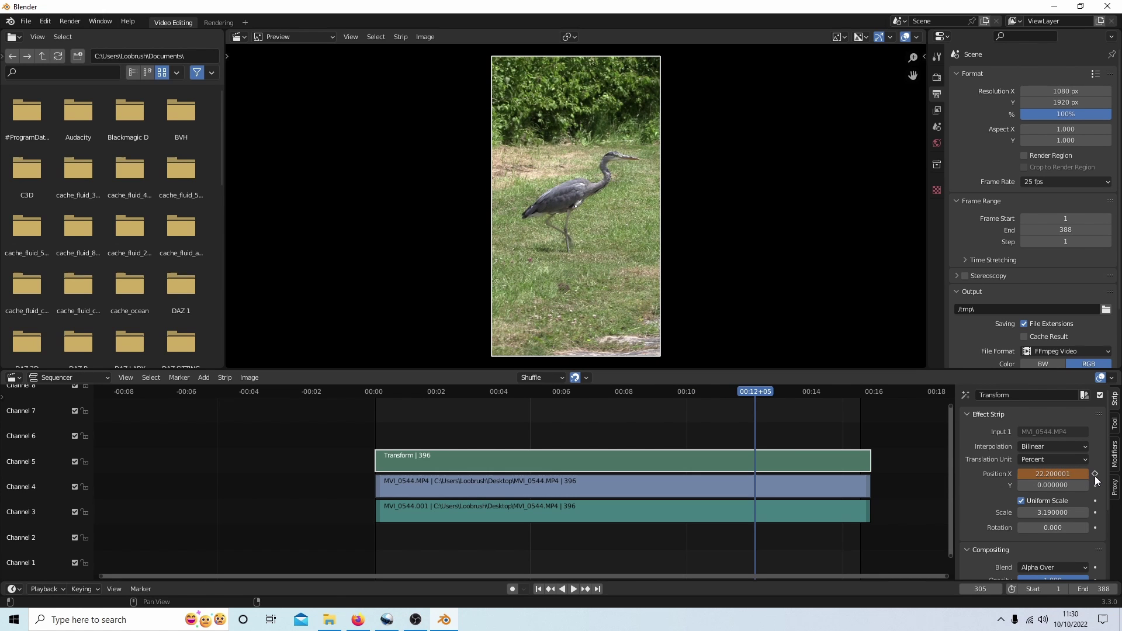
pyautogui.click(1095, 474)
pyautogui.press('space')
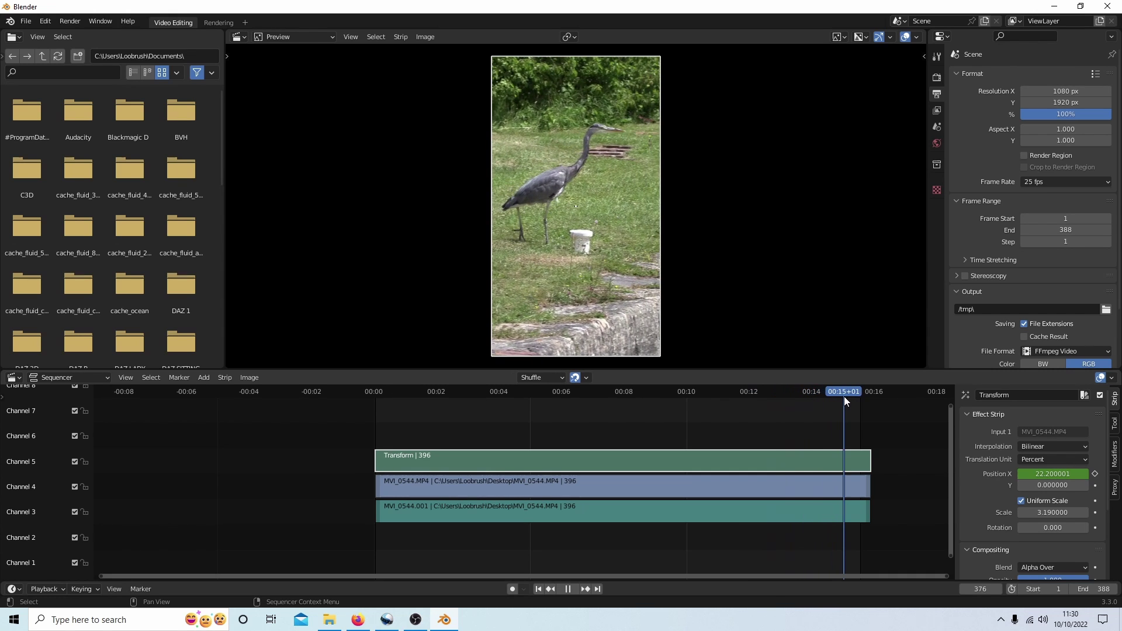
pyautogui.moveTo(844, 397); pyautogui.dragTo(840, 395)
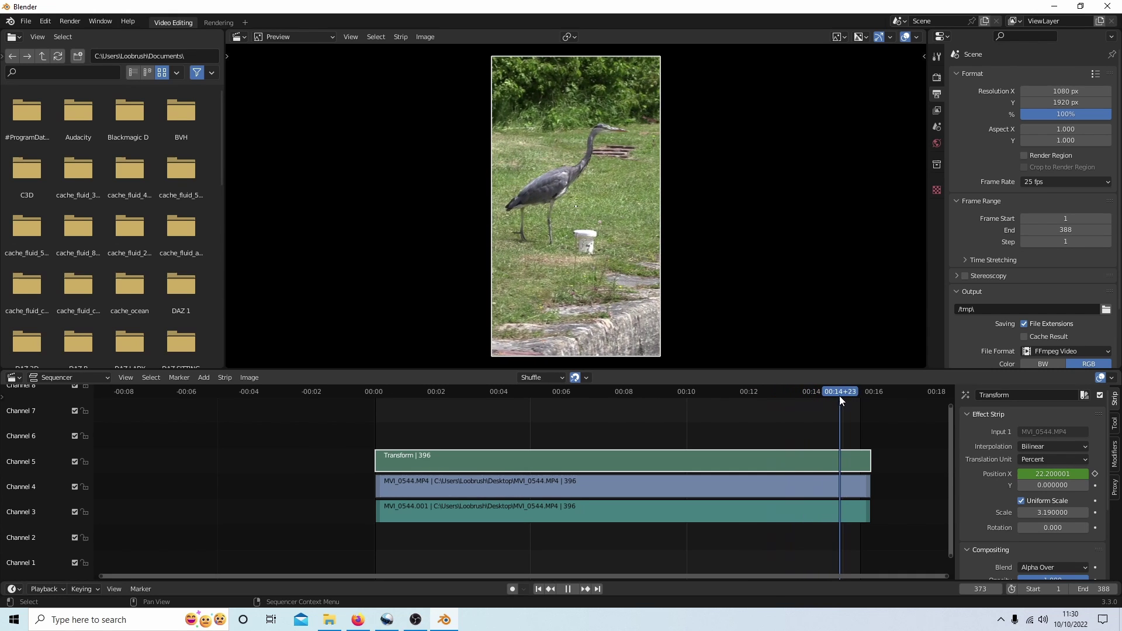
pyautogui.click(536, 589)
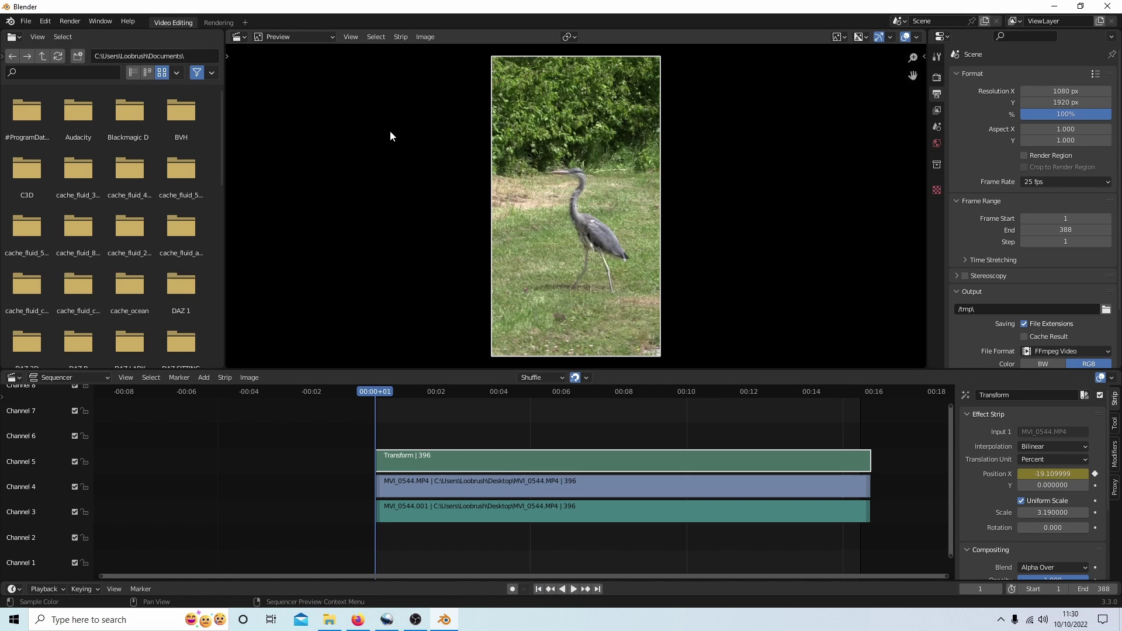
pyautogui.click(591, 510)
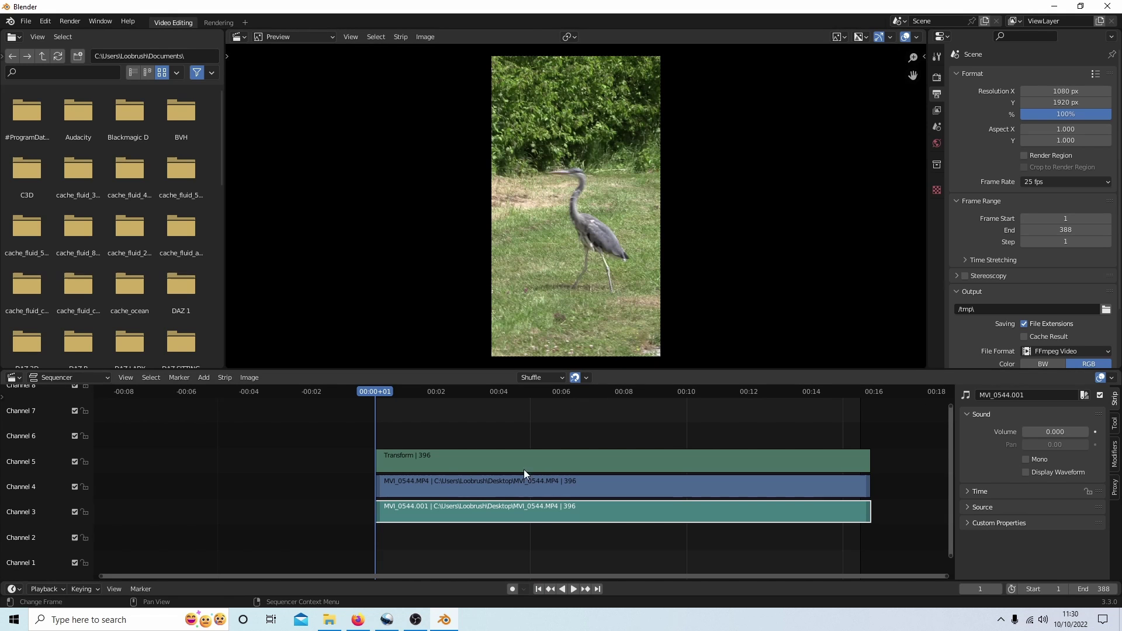
pyautogui.click(506, 489)
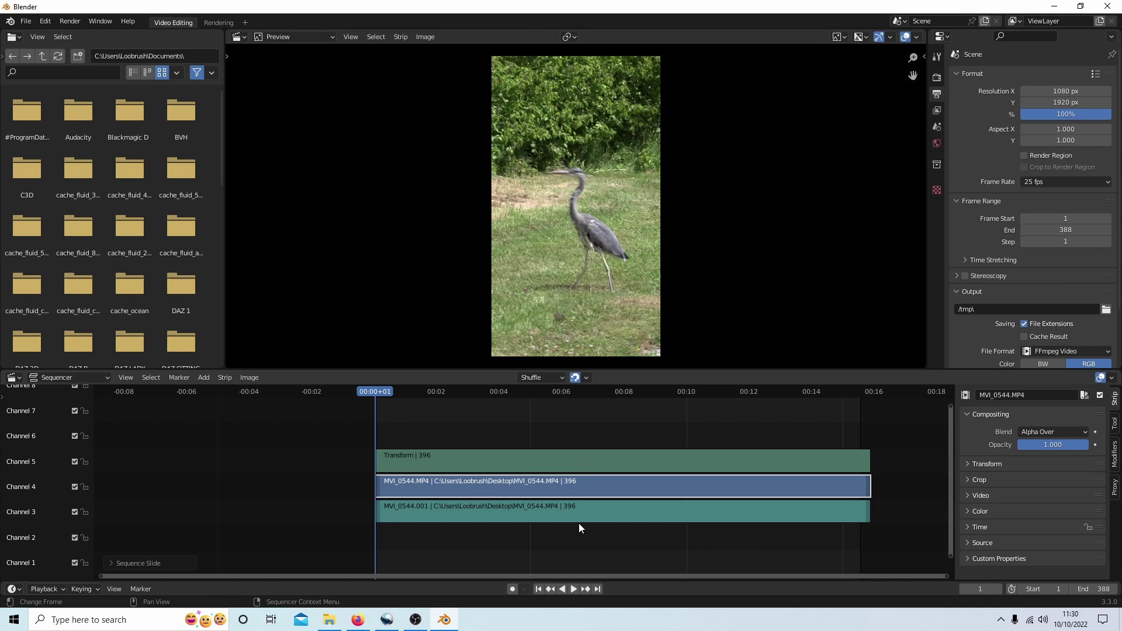
pyautogui.click(573, 589)
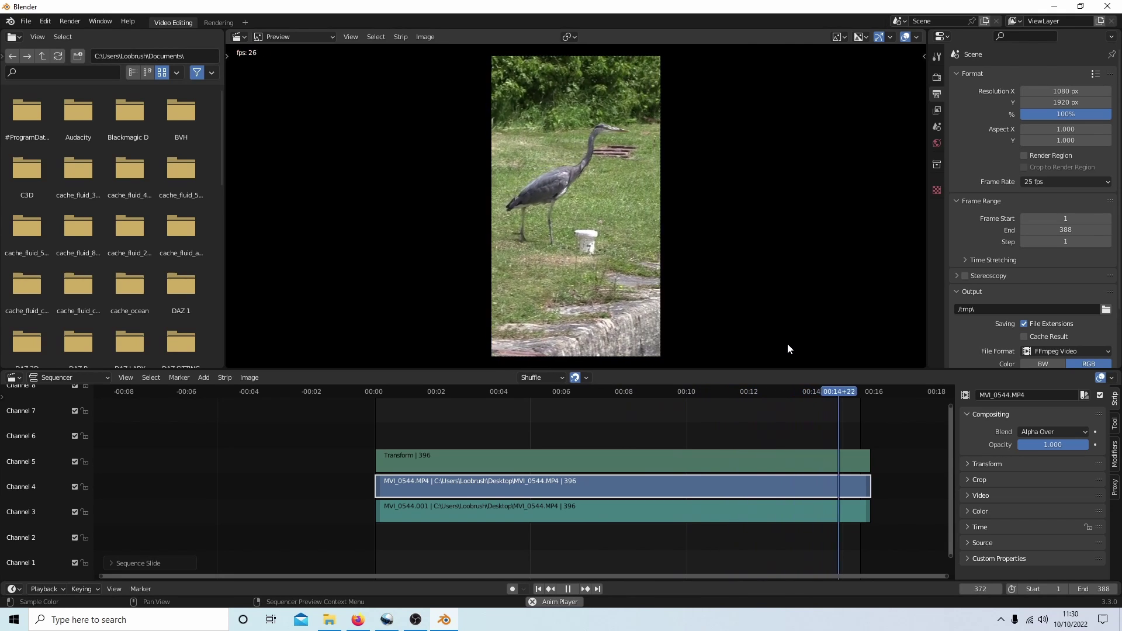
pyautogui.click(692, 460)
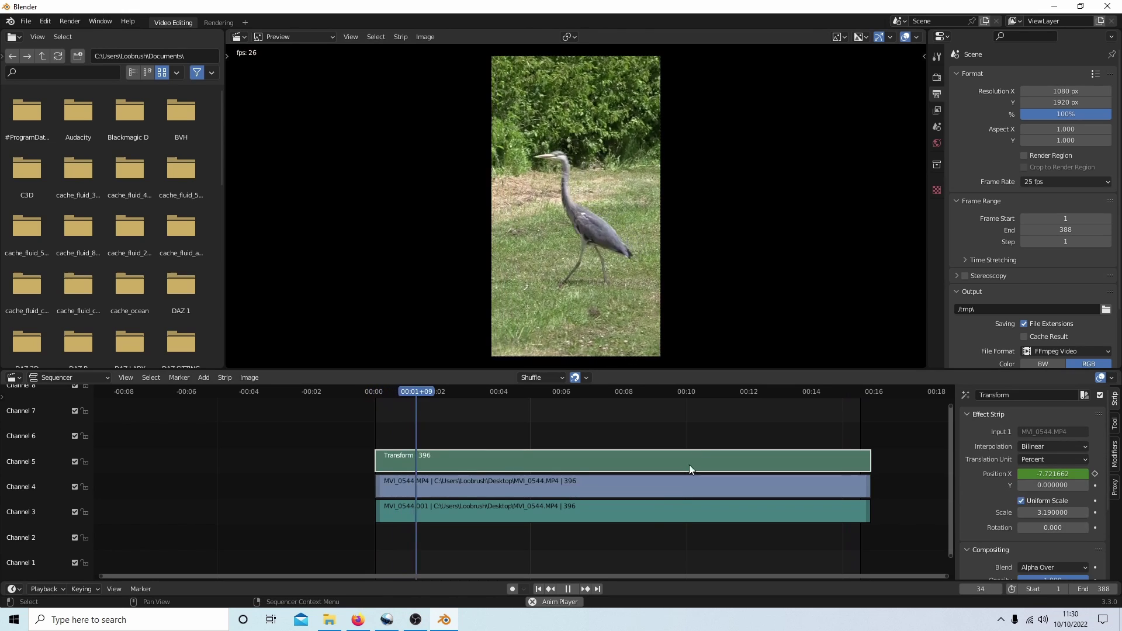
pyautogui.click(568, 589)
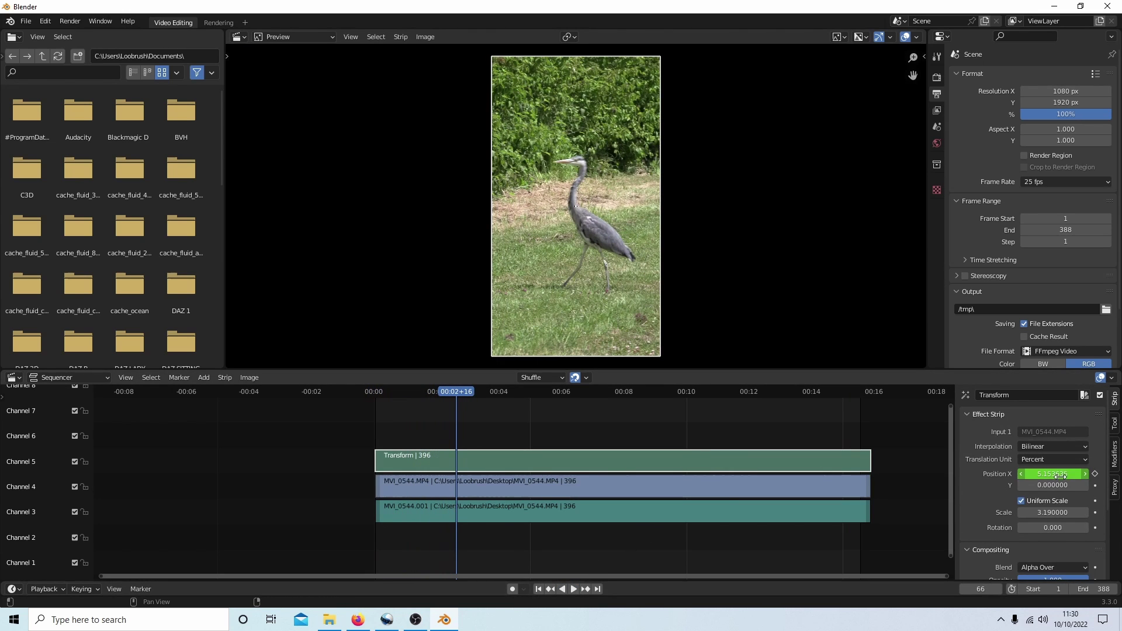